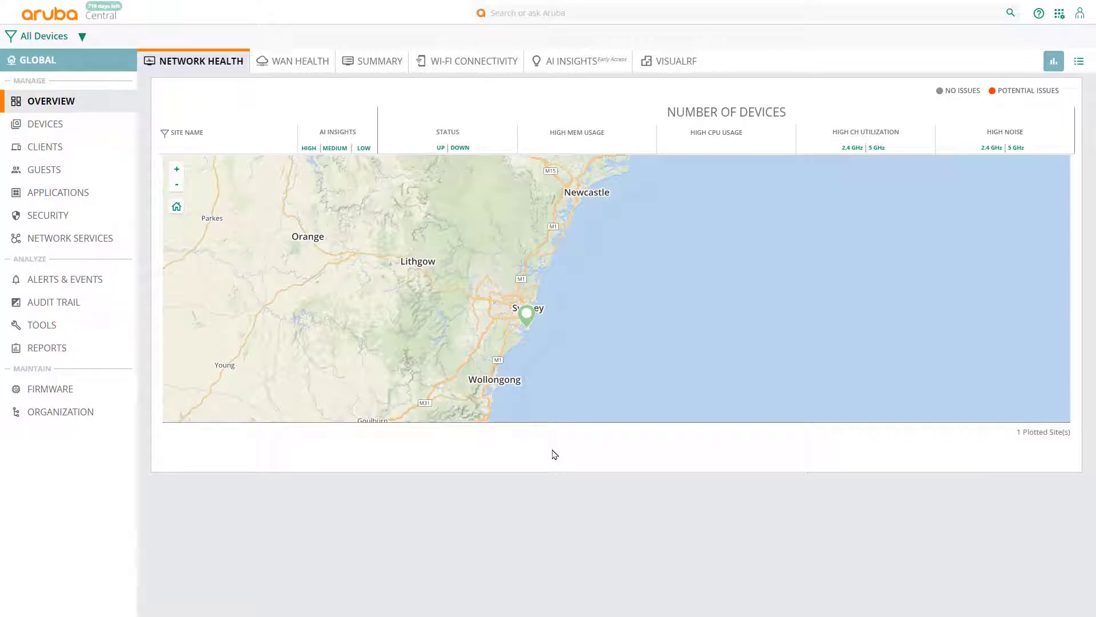
Step: Assign device management subscriptions to the two unsubscribed 2930F switches on Subscription Assignment
click(1060, 15)
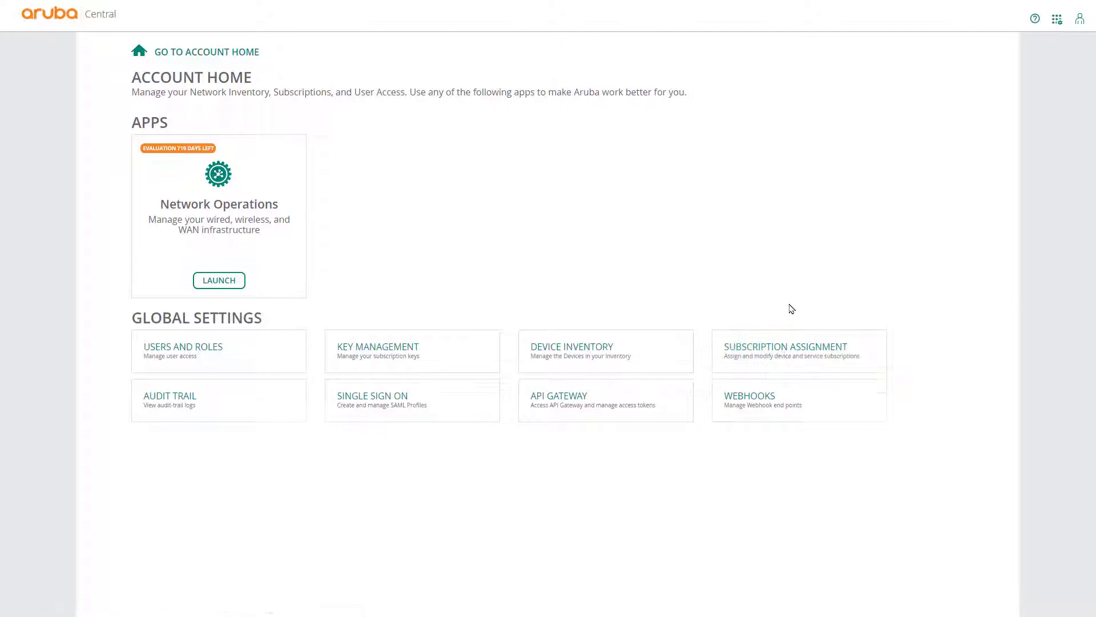
click(788, 346)
click(139, 272)
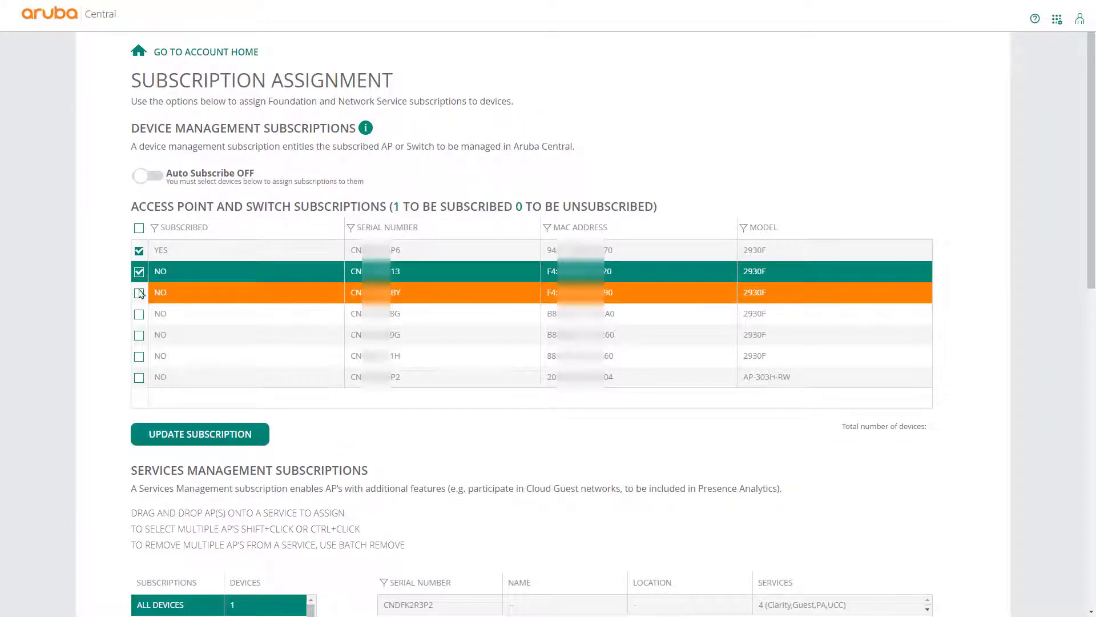
click(139, 293)
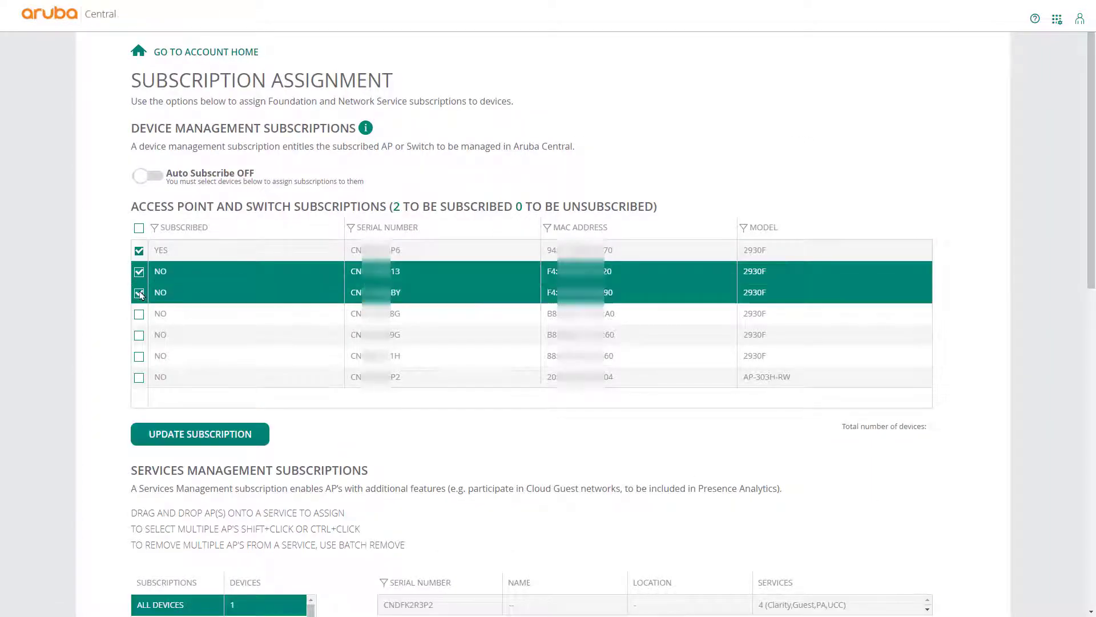
click(191, 436)
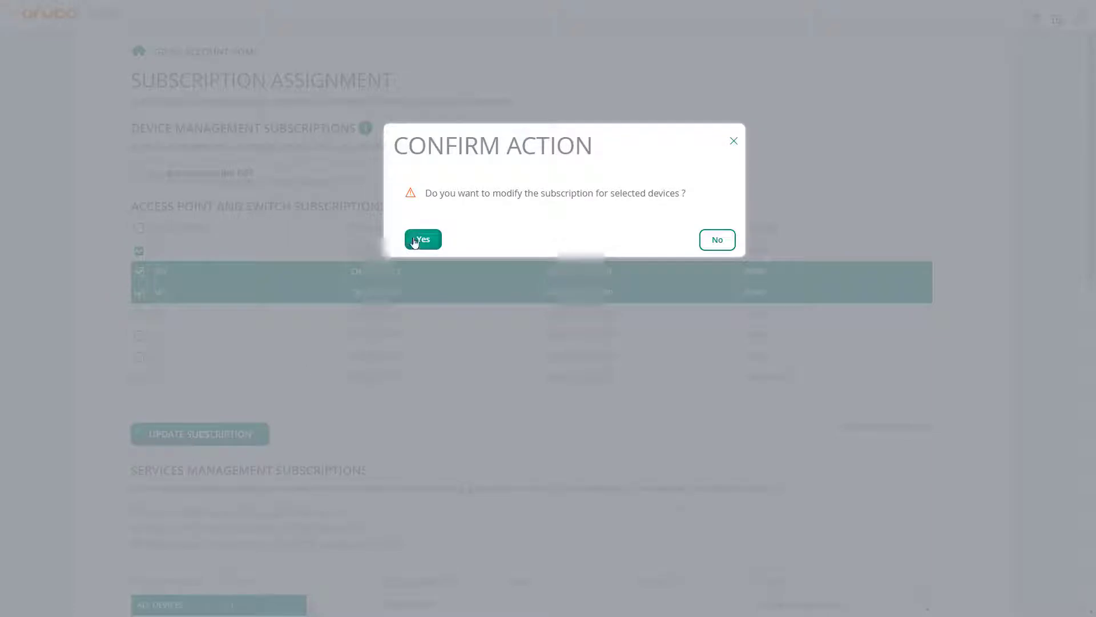
click(415, 240)
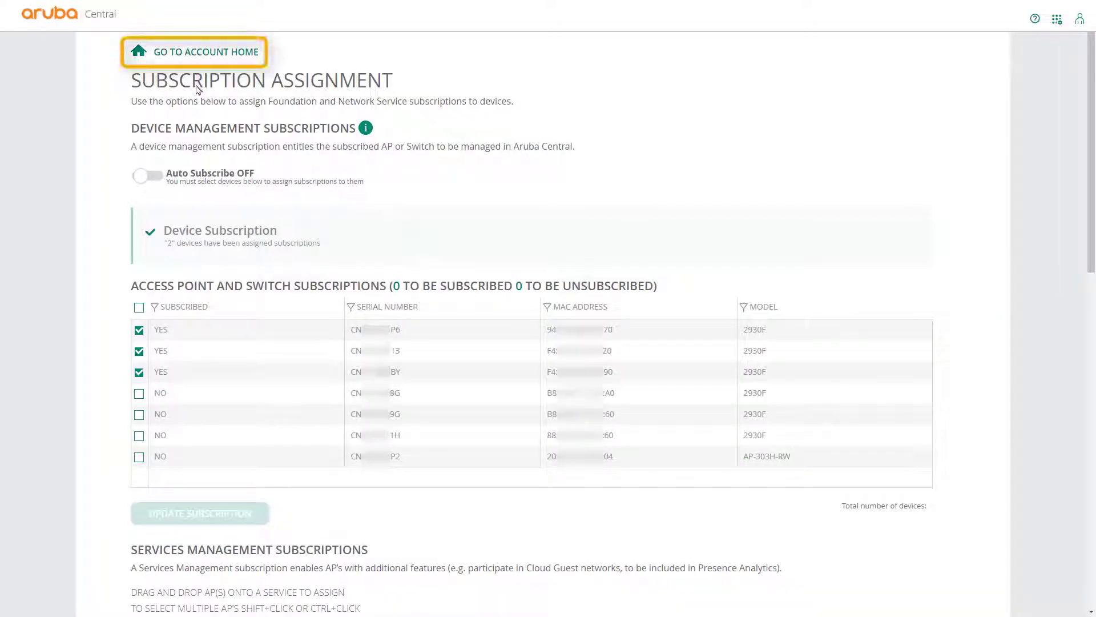
Step: Return to the account home page and launch the Network Operations app
click(190, 53)
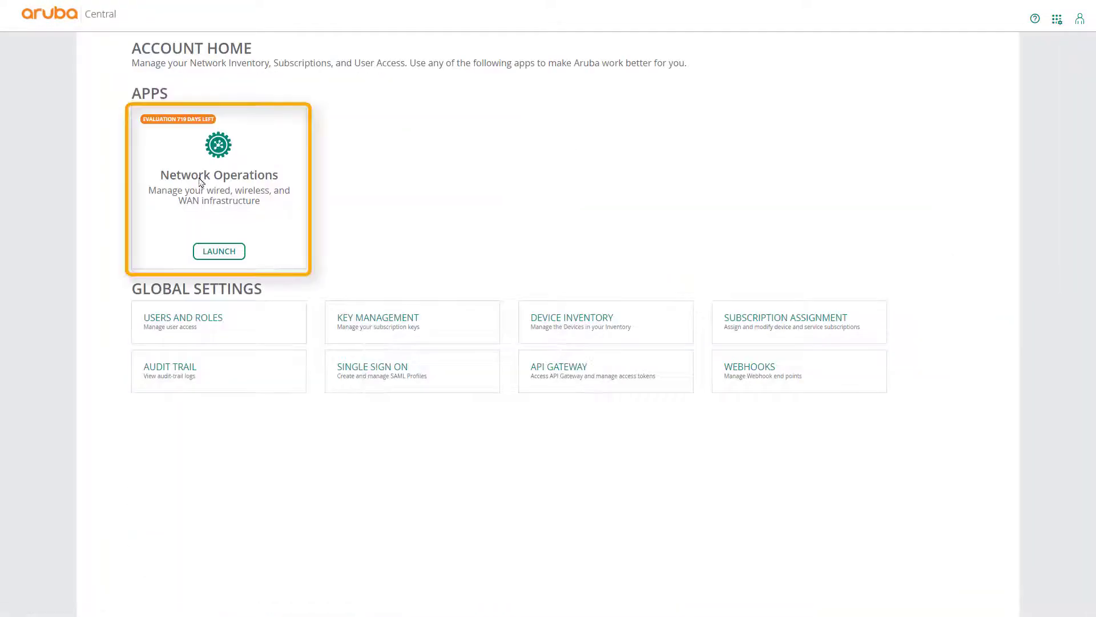
click(220, 253)
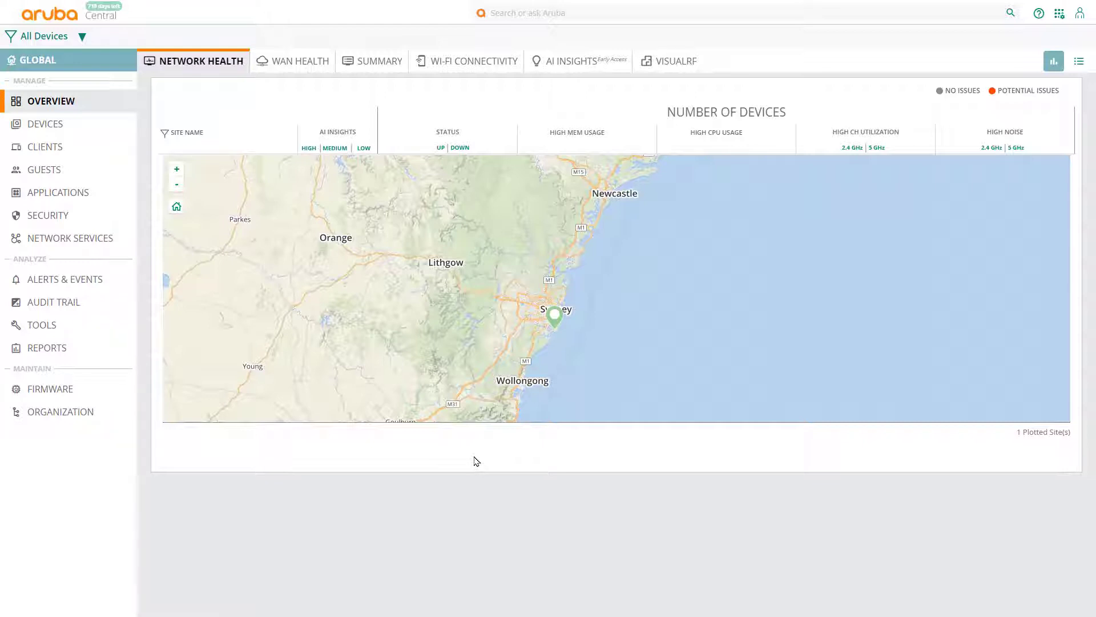
Step: Add a new group 'Switch Stack Test', not a switch template, with a confirmed group password
click(54, 415)
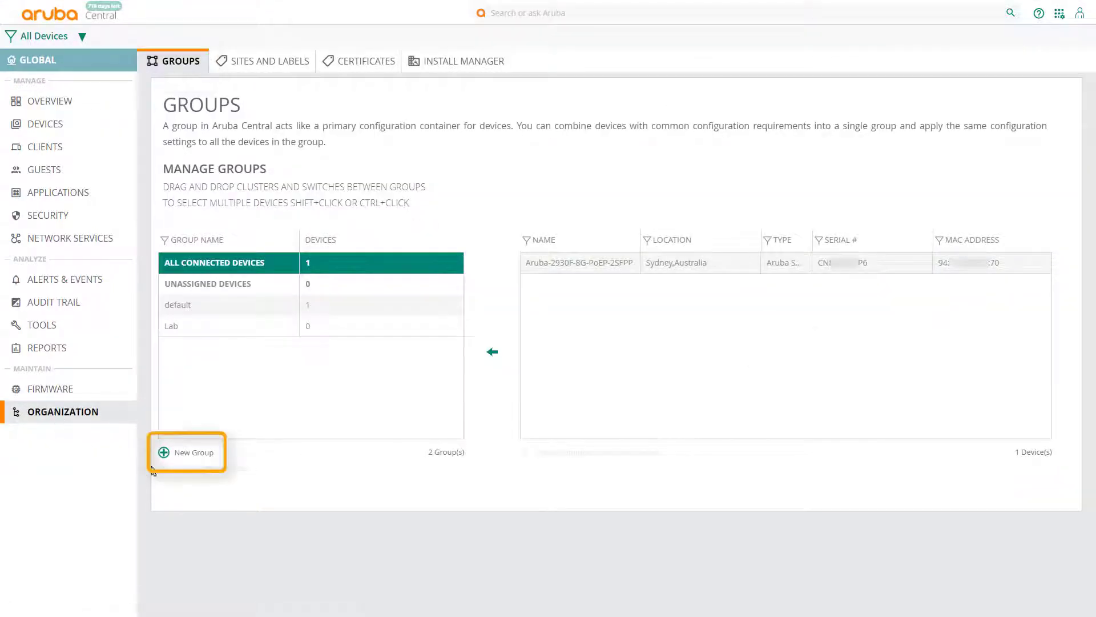
click(164, 454)
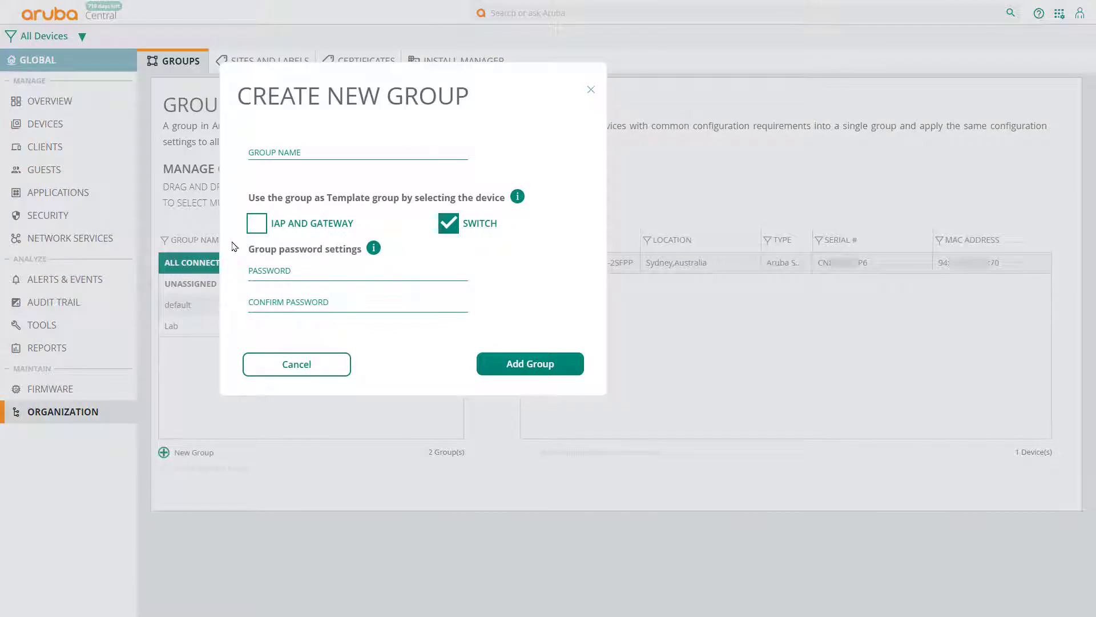
click(449, 227)
click(291, 152)
text(Switch Stack Test)
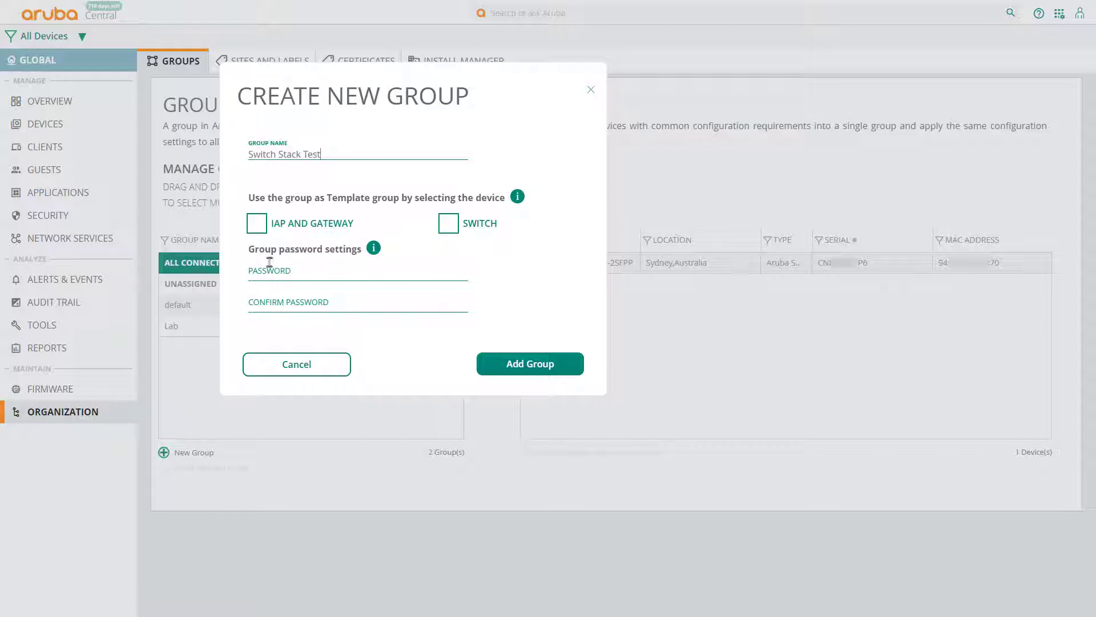
click(264, 271)
text(****)
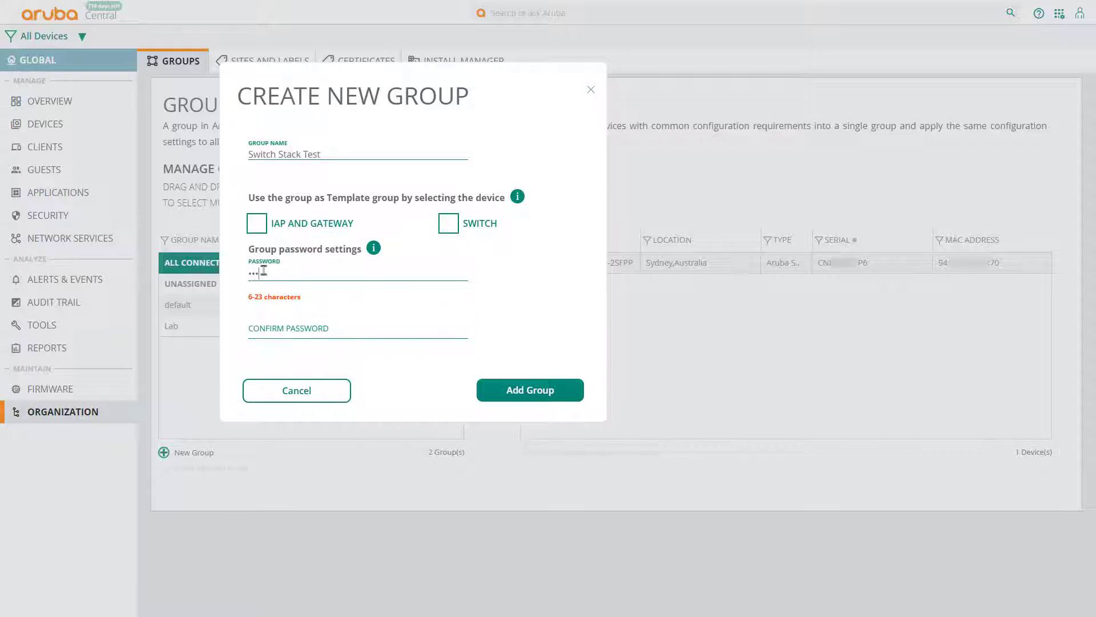
key(Tab)
text(**)
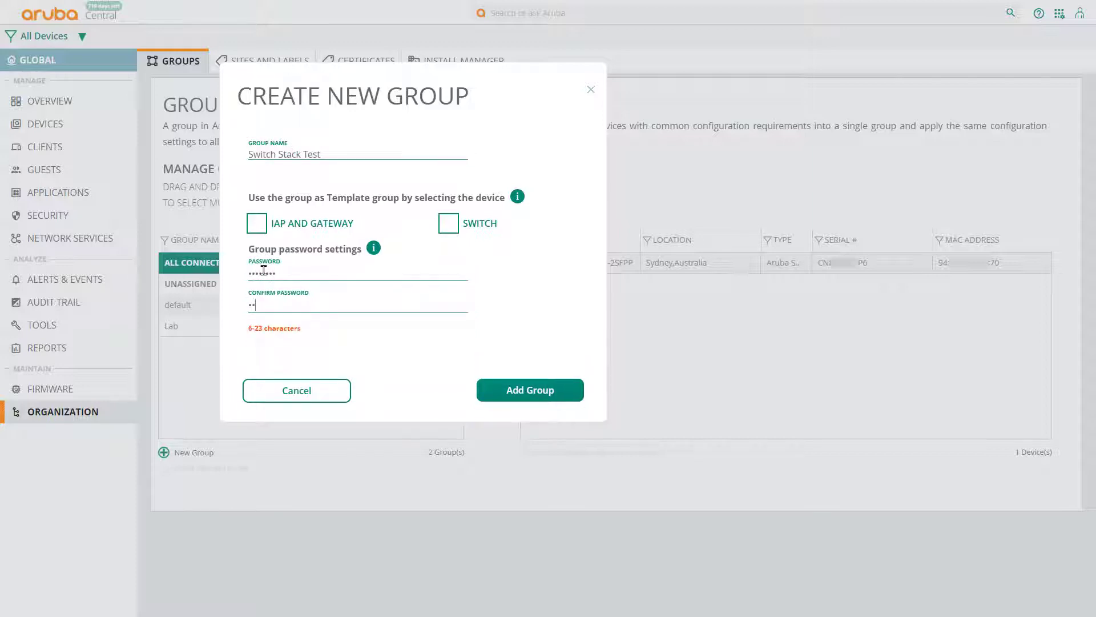
text(******)
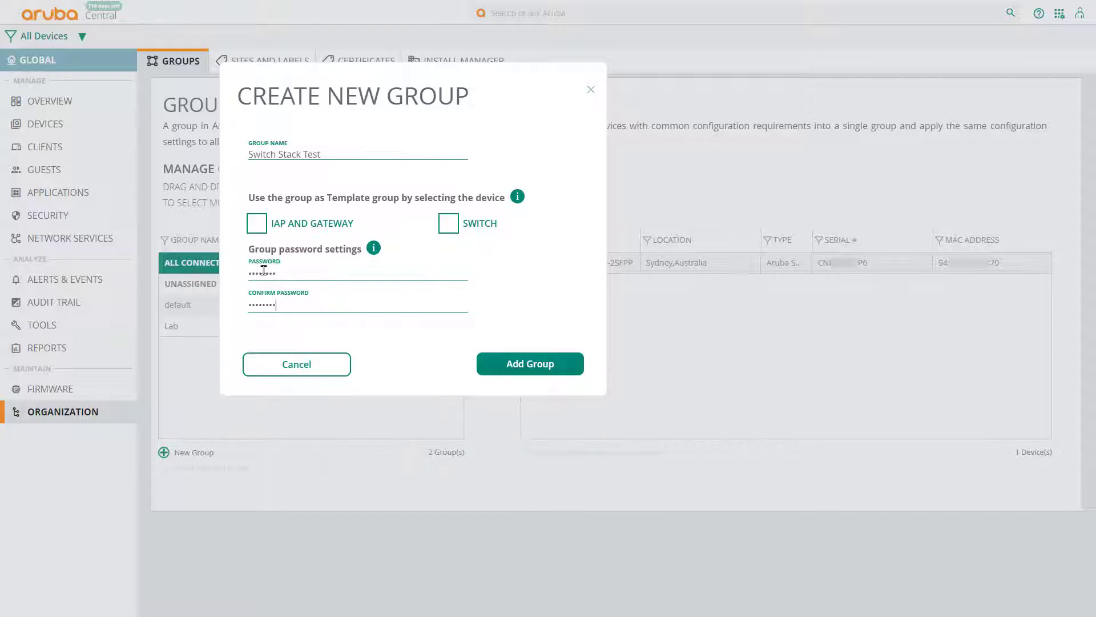
click(523, 371)
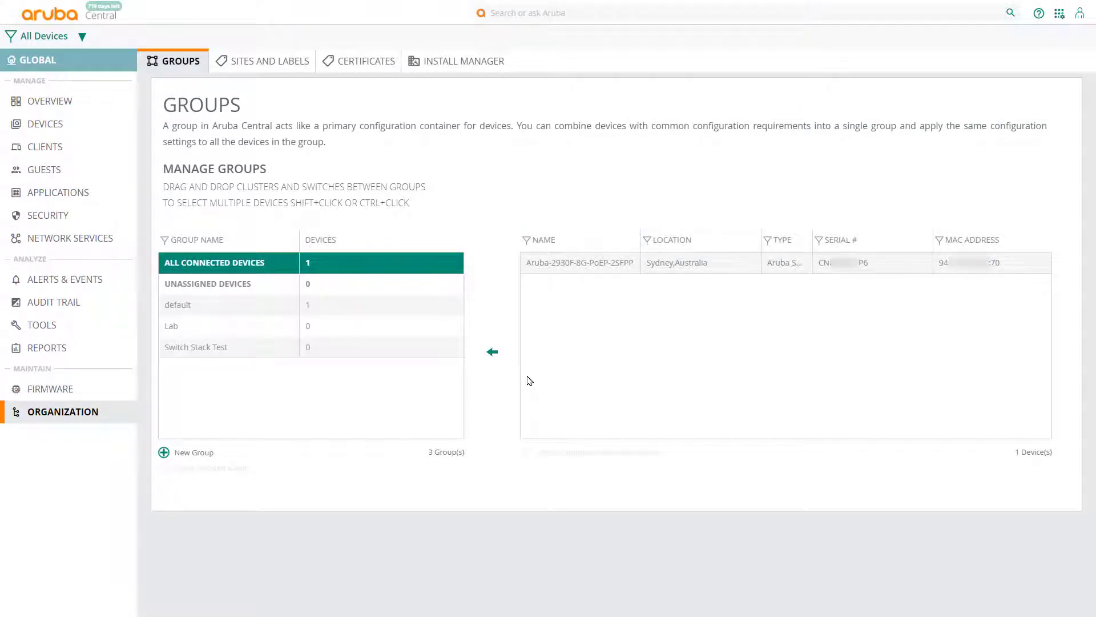
Step: Drag the Aruba-2930F-8G-PoEP-2SFPP switch from default into Switch Stack Test and confirm
click(579, 266)
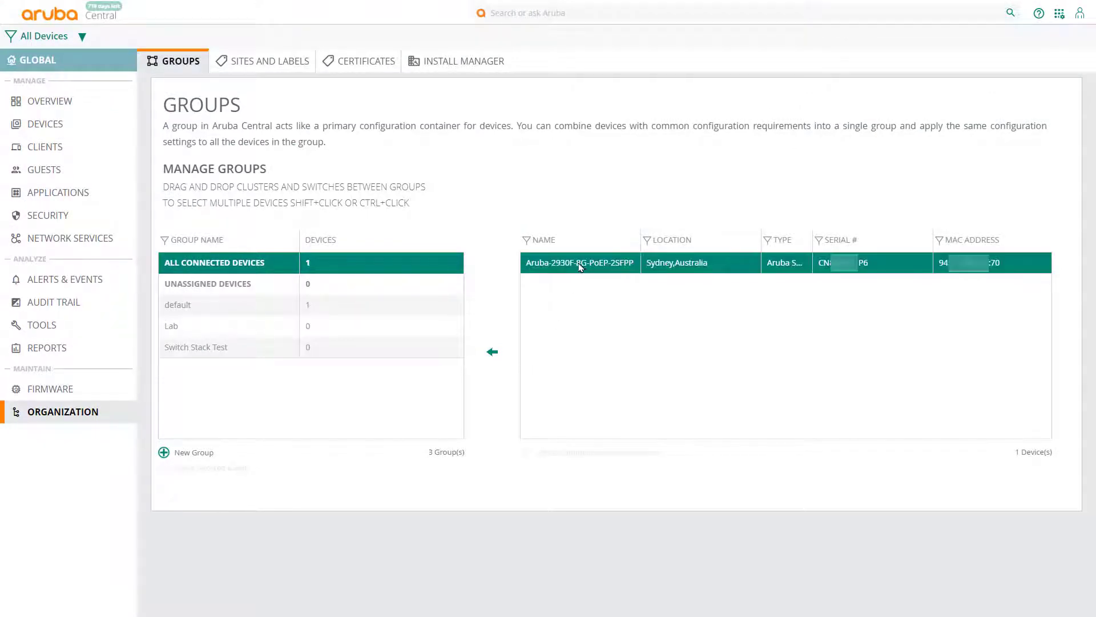
drag(567, 266, 223, 351)
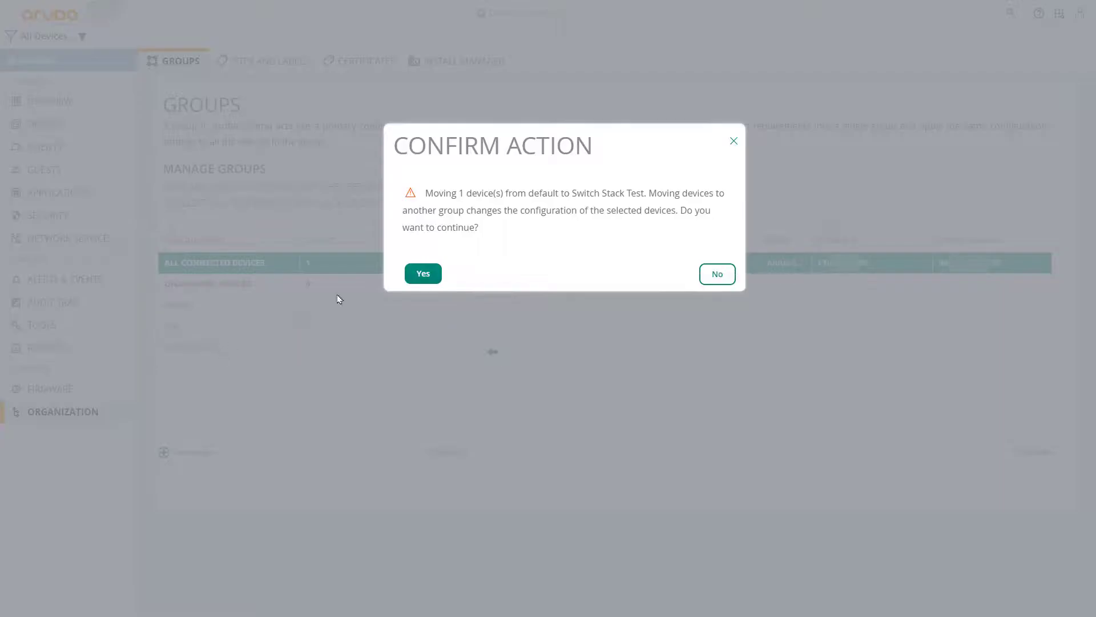
click(423, 272)
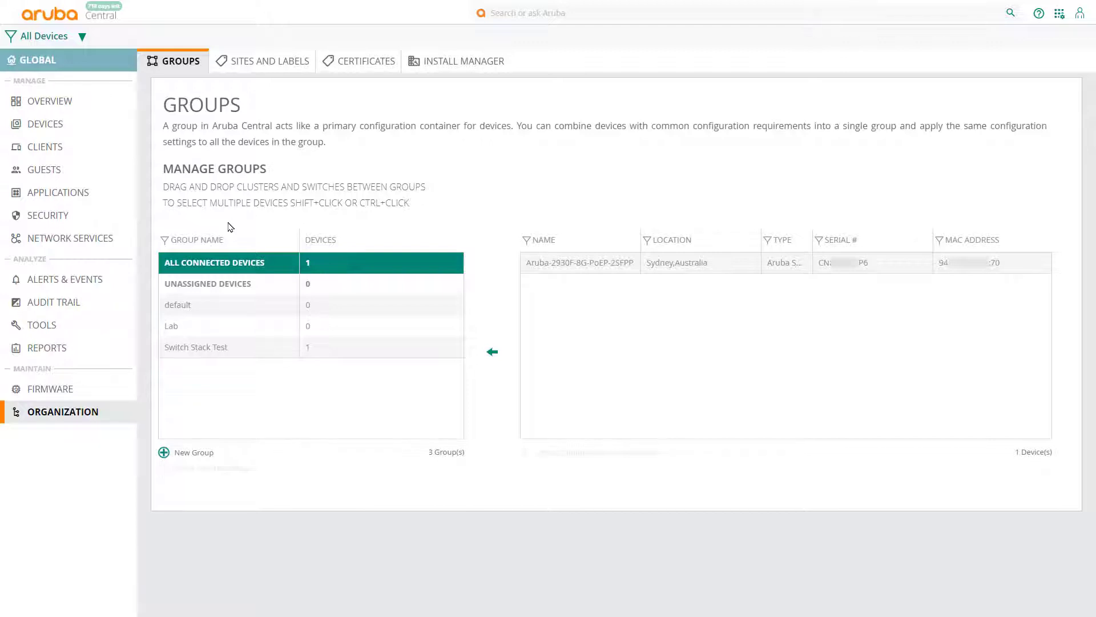
Step: Filter to the Switch Stack Test group and open its switches' configuration settings
click(82, 37)
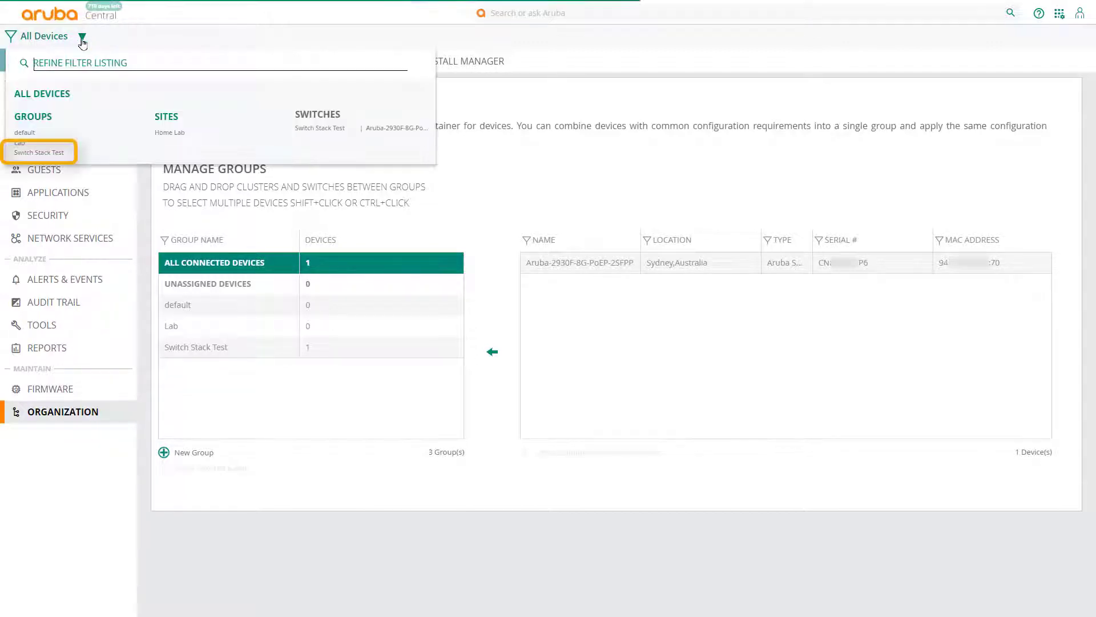
click(41, 153)
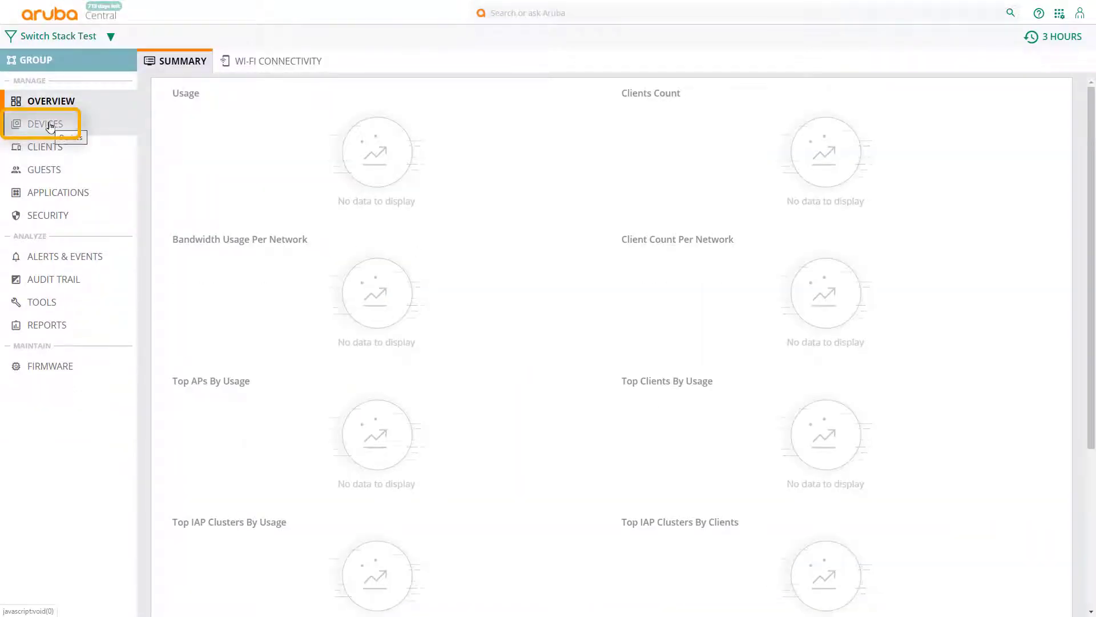
click(50, 125)
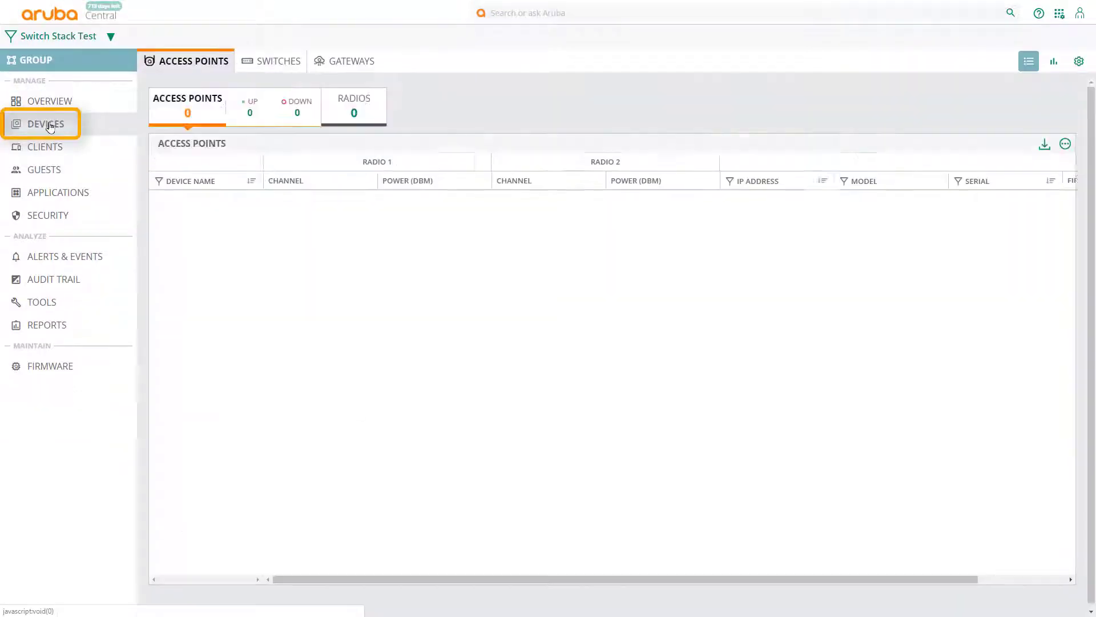
click(280, 66)
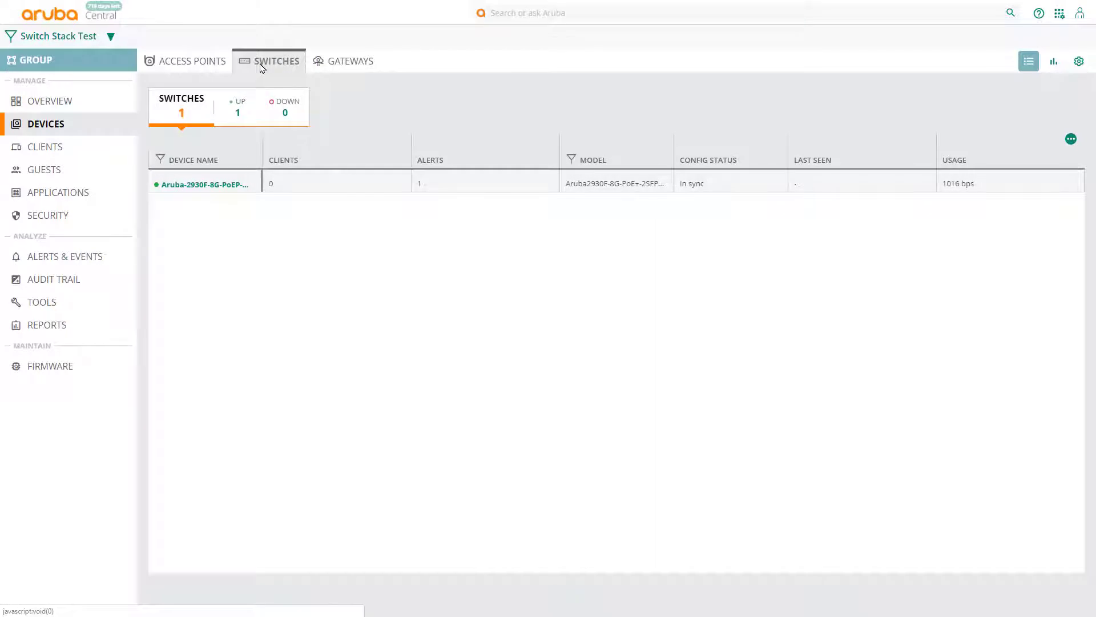
click(1073, 64)
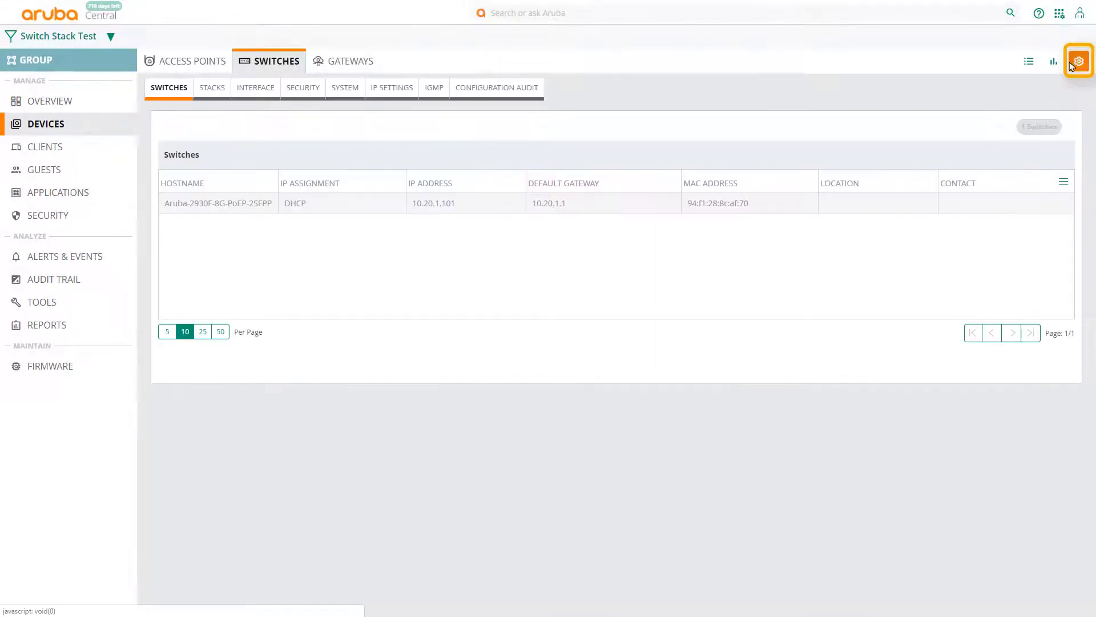
Step: Start a new stack on the Stacks tab with the 2930F switch as commander
click(209, 88)
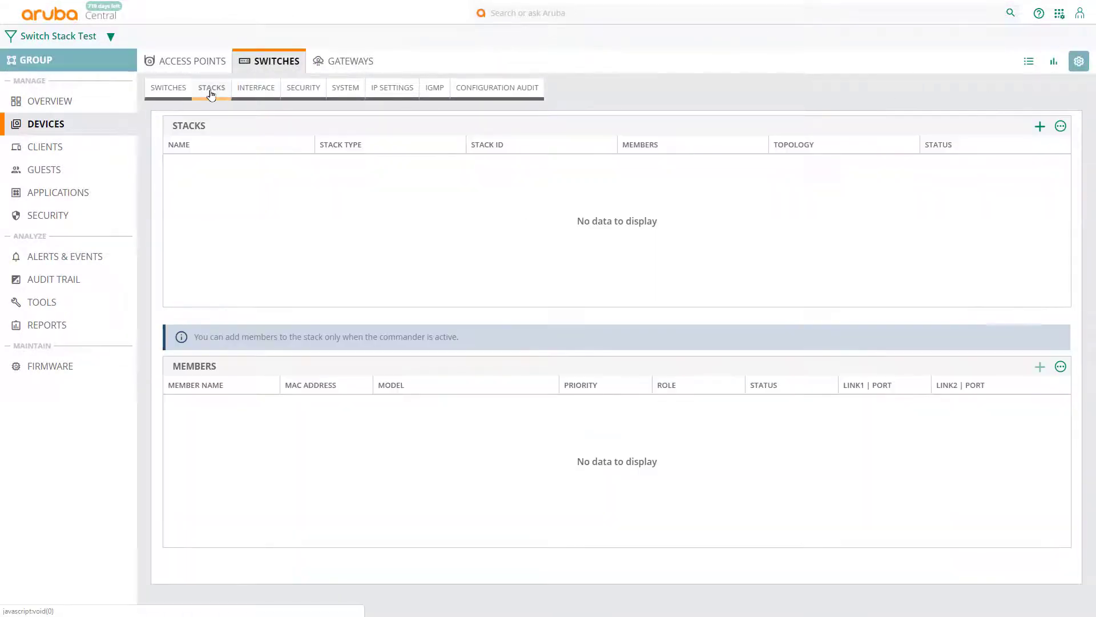
click(1040, 127)
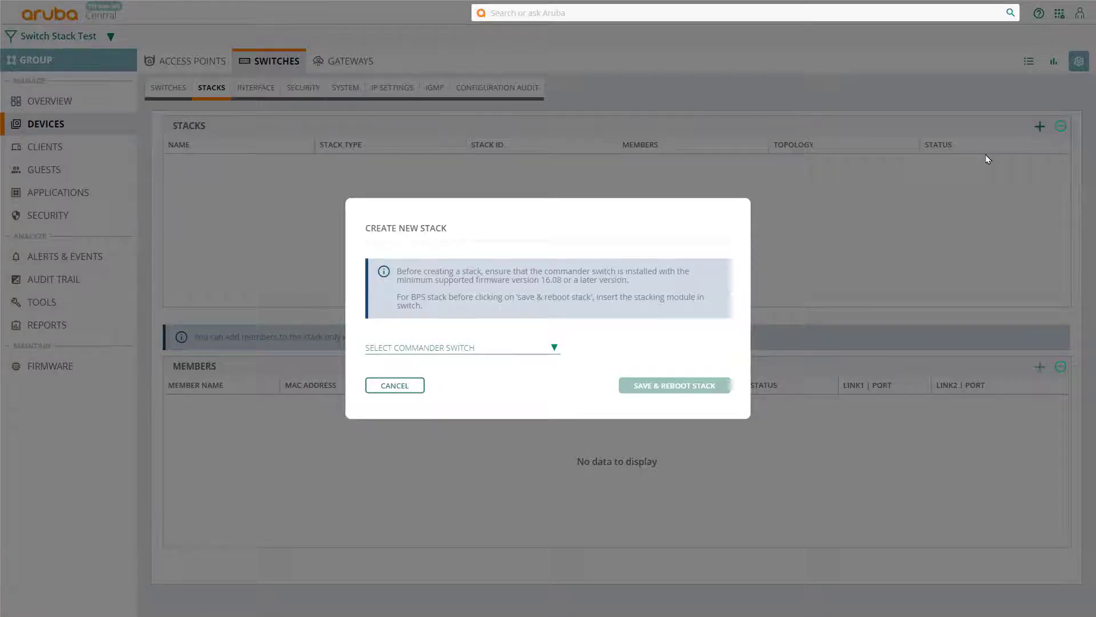
click(552, 349)
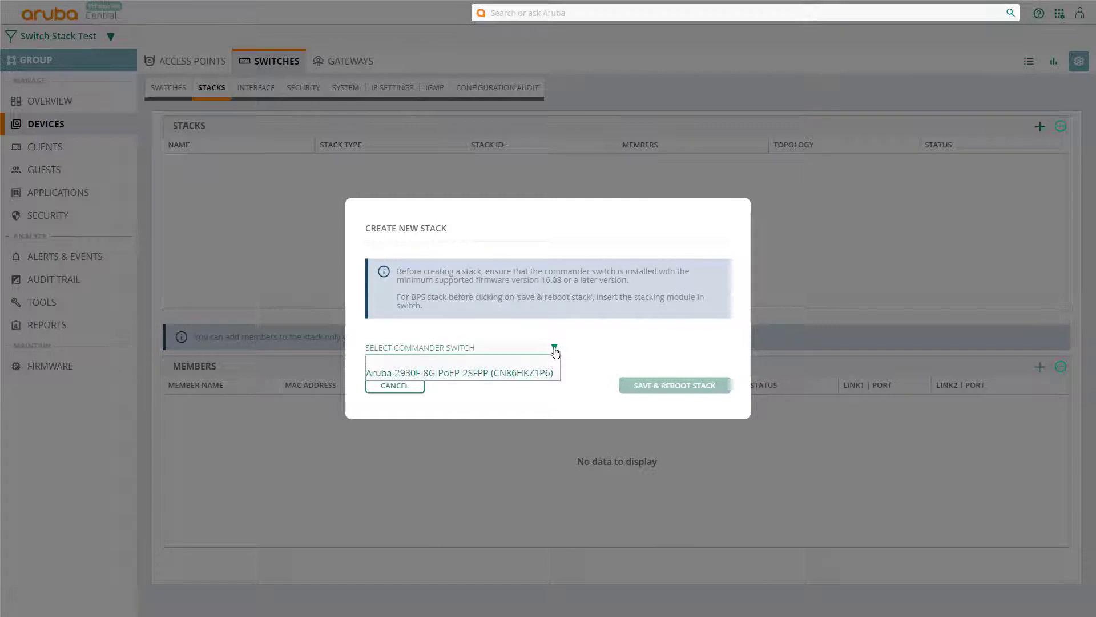
click(463, 374)
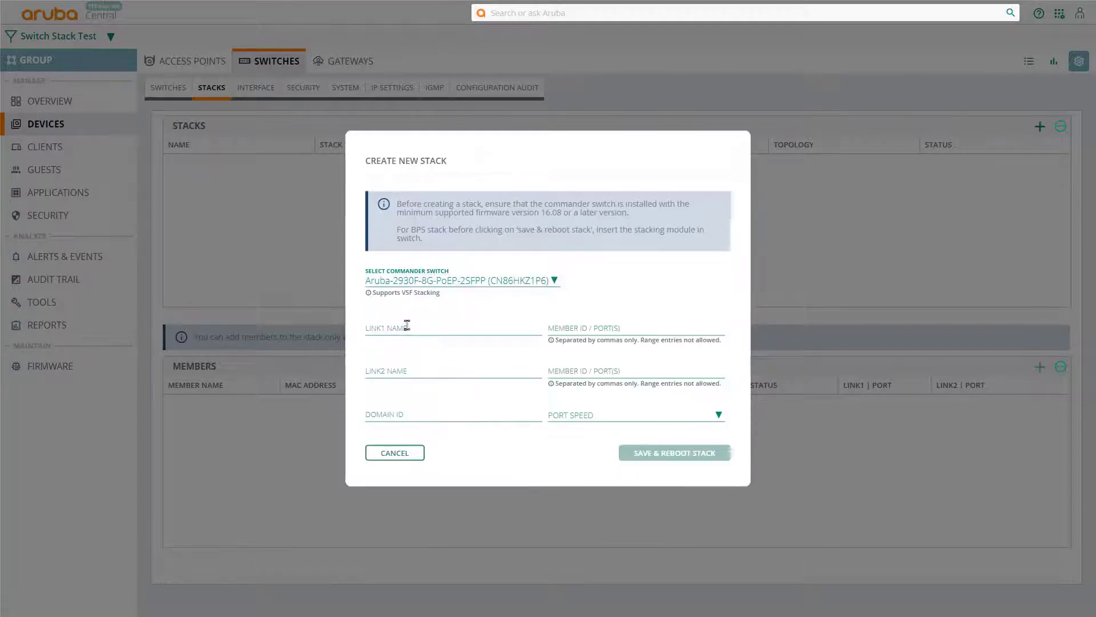
Step: Set the commander's stacking links SW1-7 on port 1/7 and SW1-8 on port 1/8
click(406, 325)
text(SW1-7)
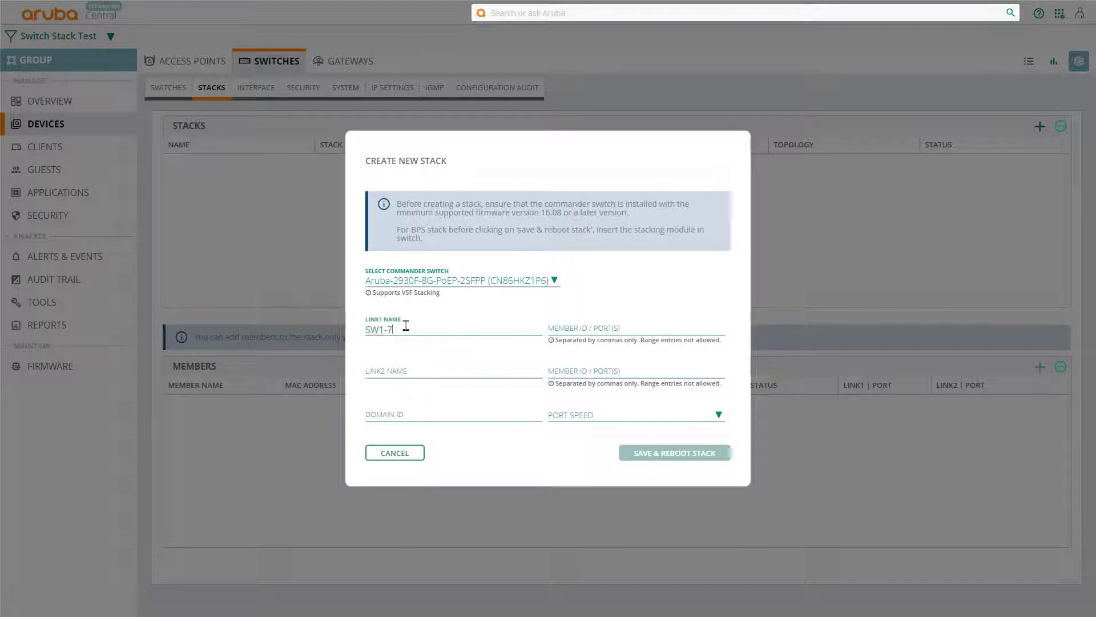
click(569, 330)
text(1/)
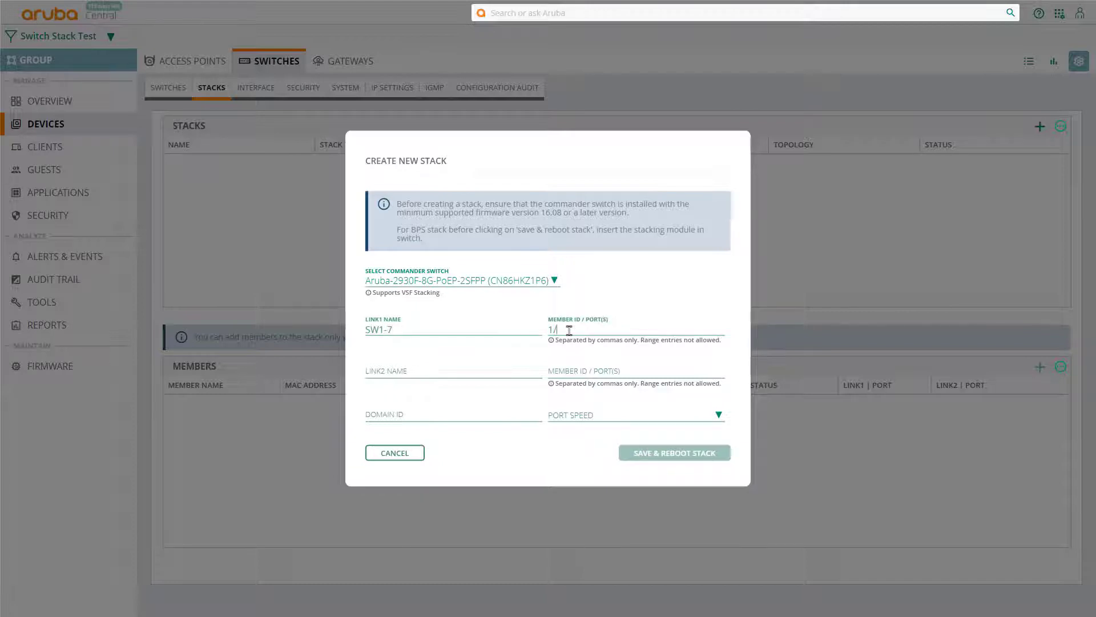
text(7)
click(404, 370)
text(SW1-8)
click(583, 370)
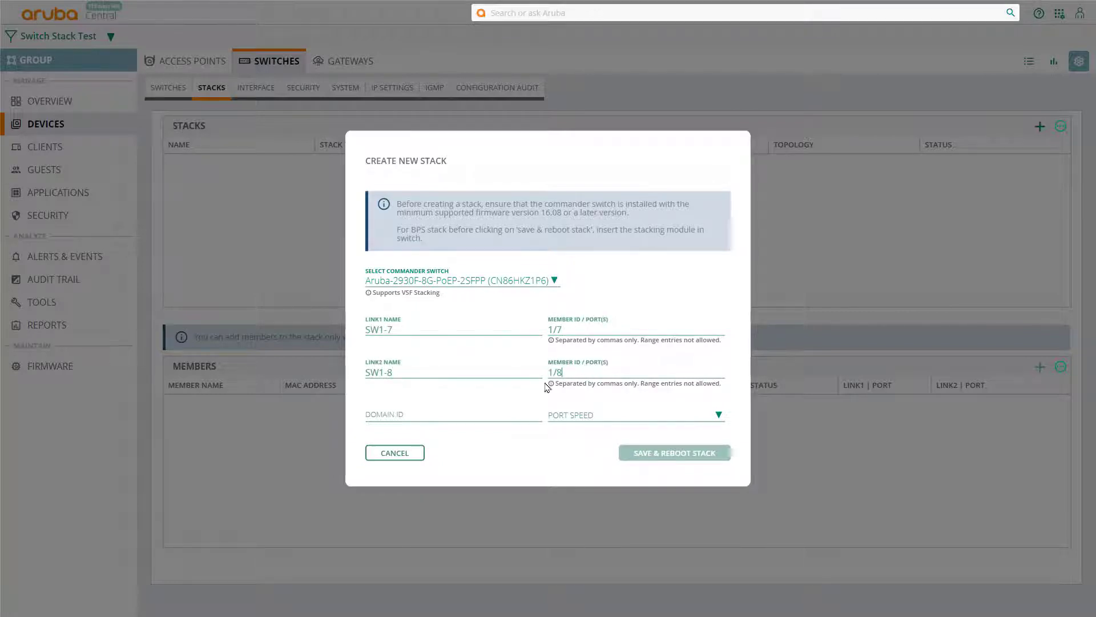
Step: Set domain ID 10 and 1G stacking port speed, then save and reboot the stack
click(420, 417)
text(10)
click(708, 418)
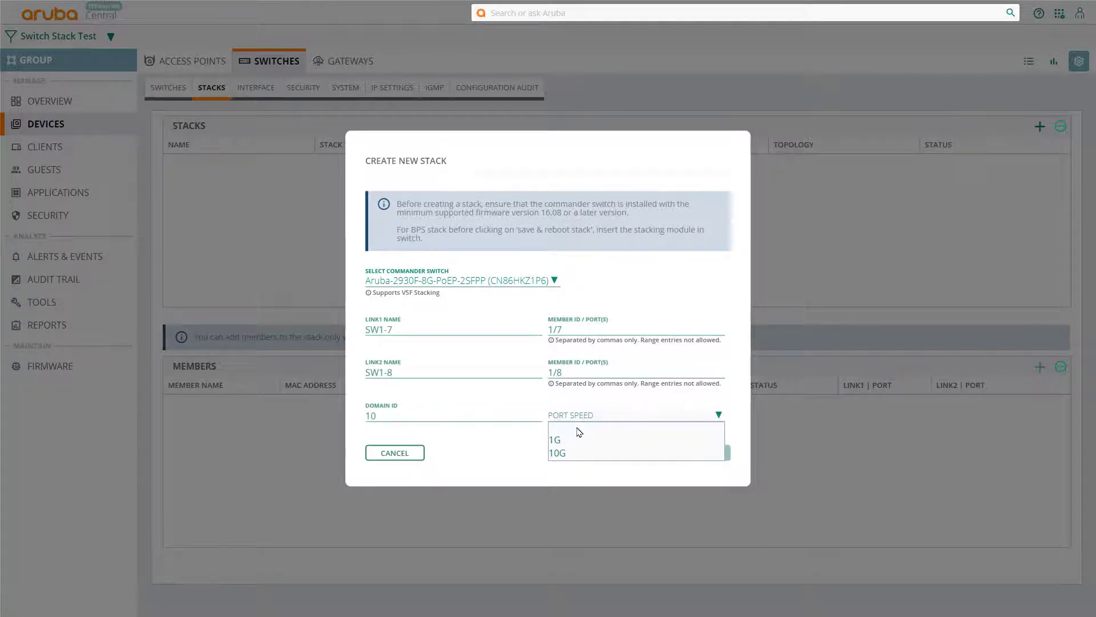
click(558, 440)
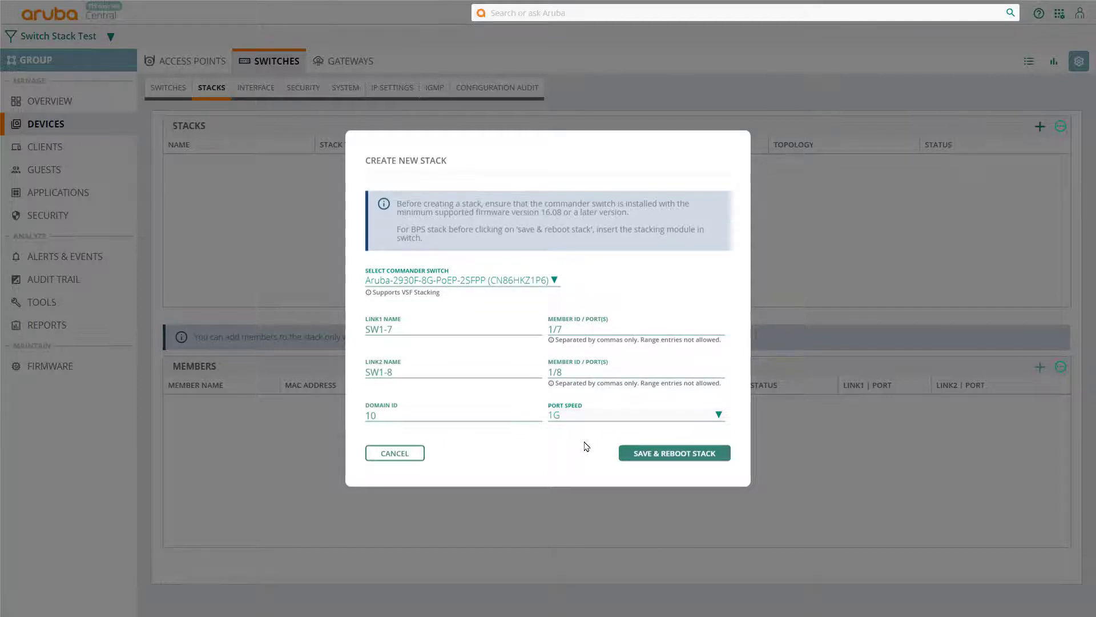
click(674, 454)
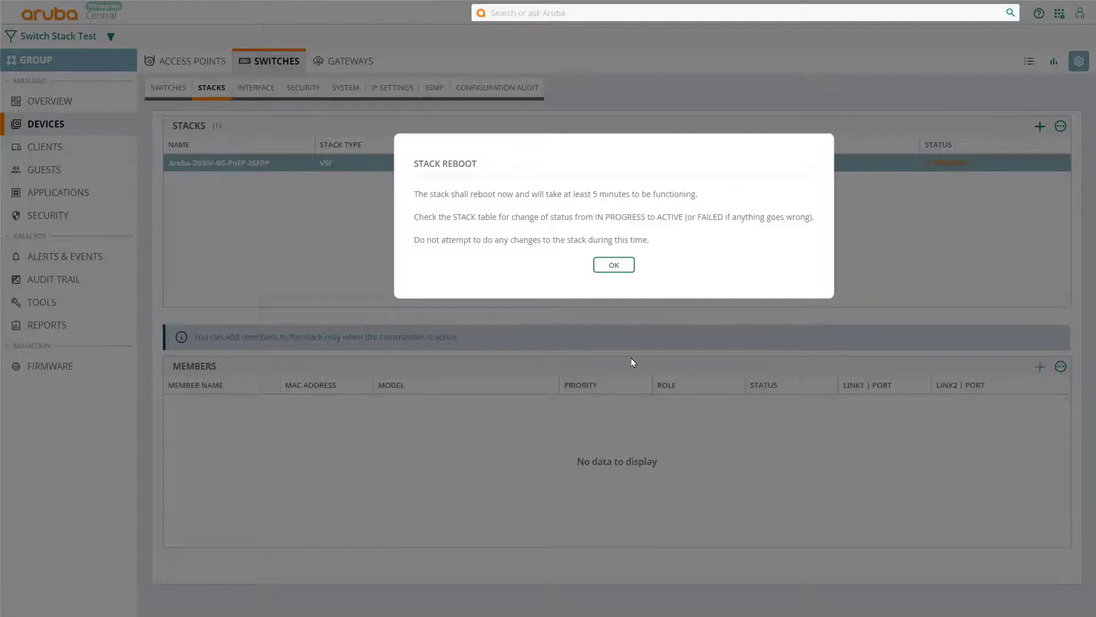
Step: Acknowledge the Stack Reboot notice and let the stack become active
click(612, 271)
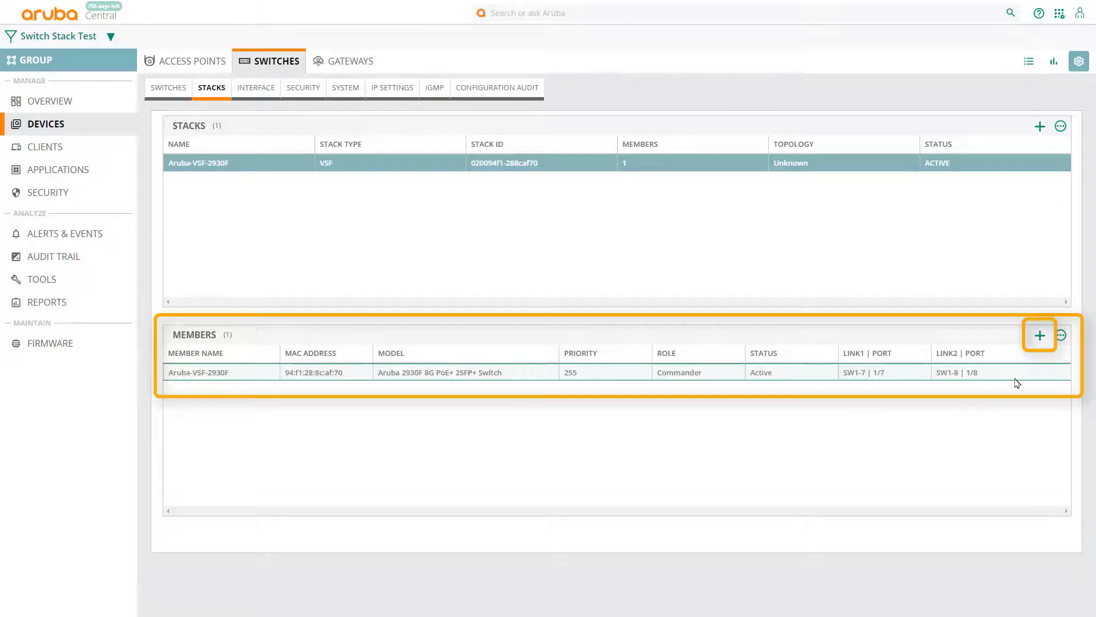
Step: Add member 2, same model as the commander, with links SW2-7 (2/7) and SW3-8 (2/8)
click(1041, 338)
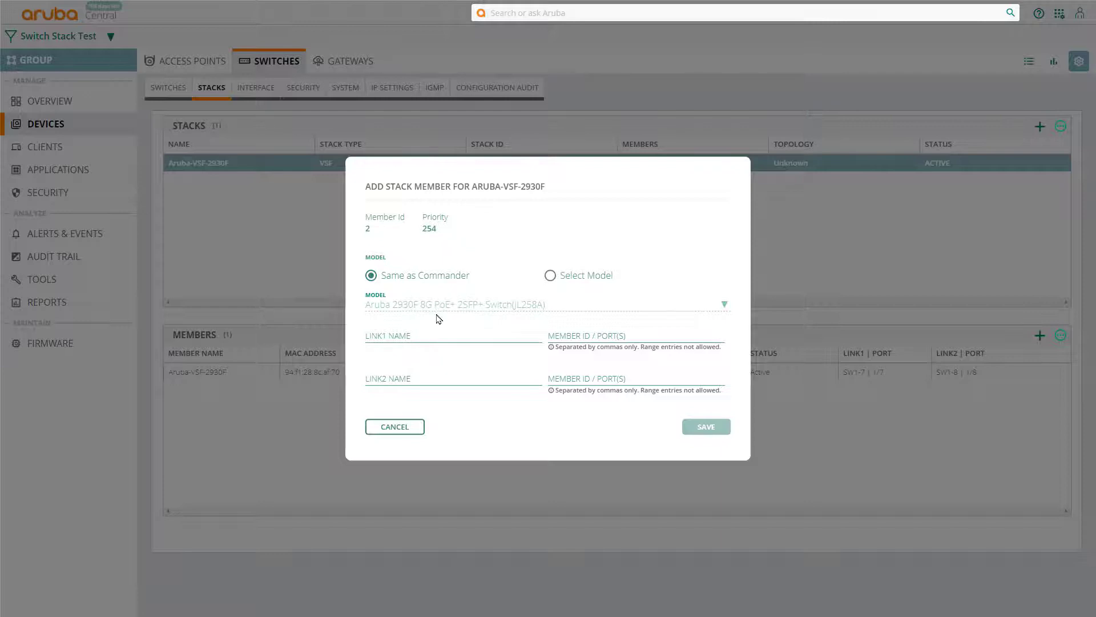
click(550, 276)
click(724, 305)
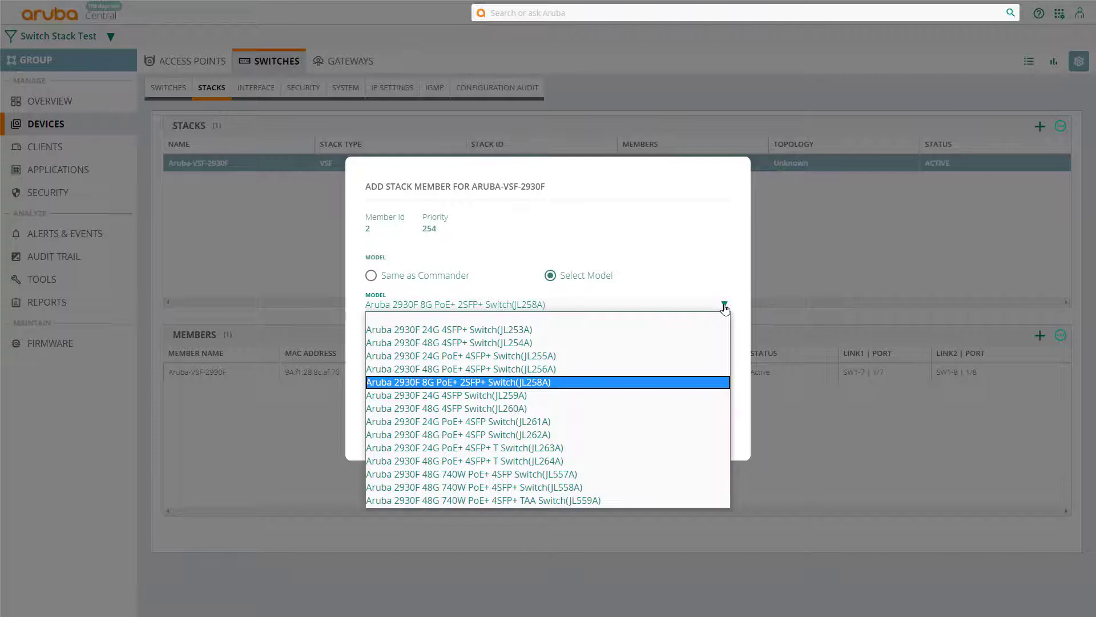
click(670, 387)
click(371, 276)
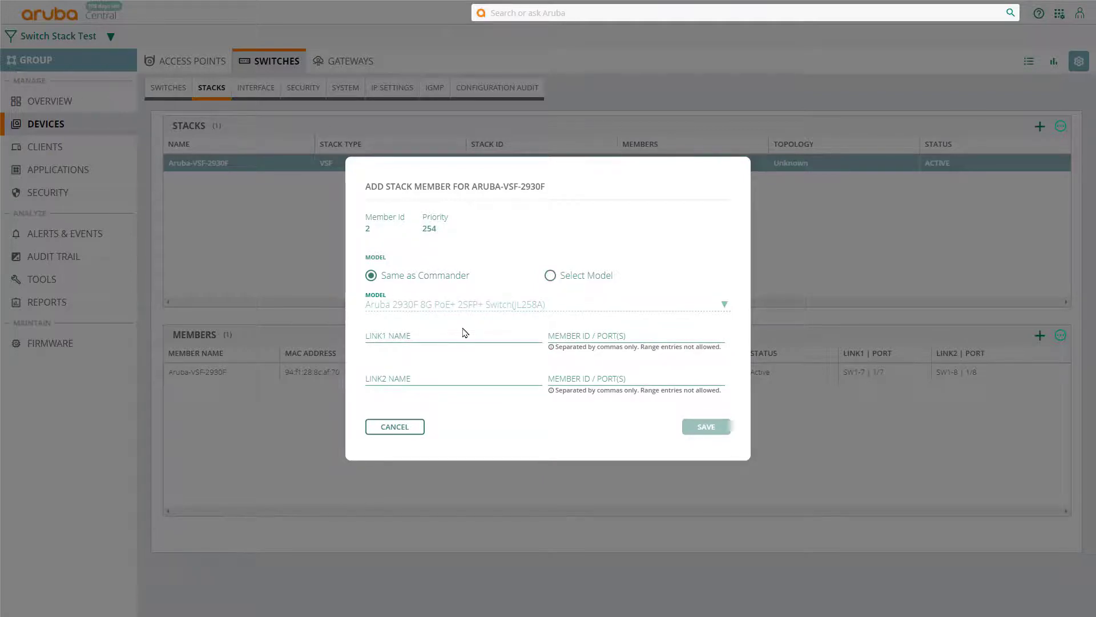
click(388, 334)
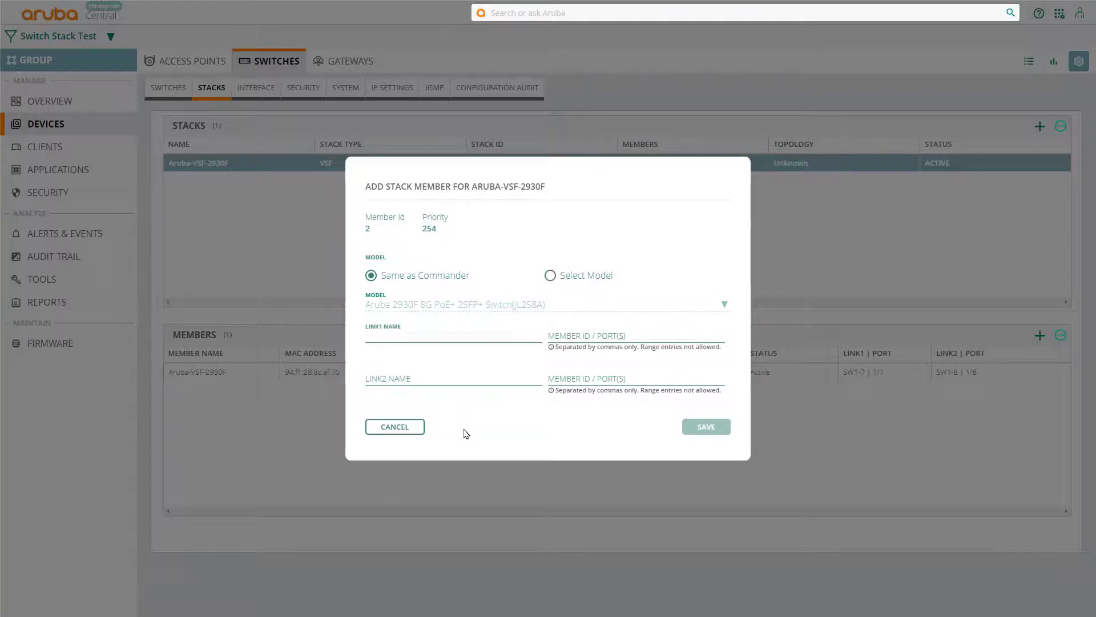
text(SW2-7)
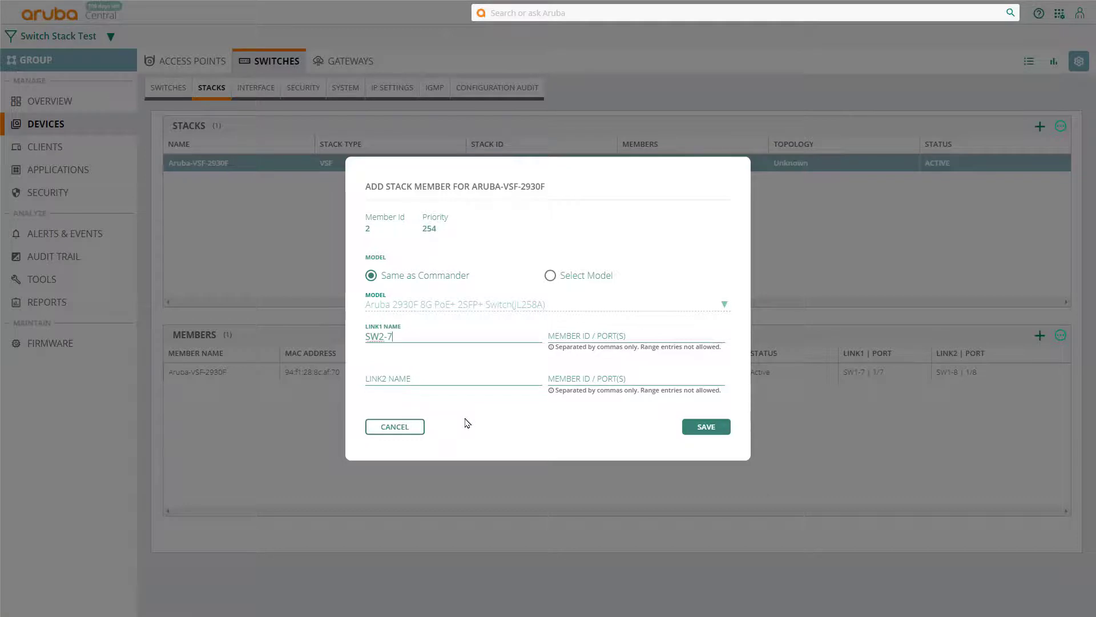
click(553, 339)
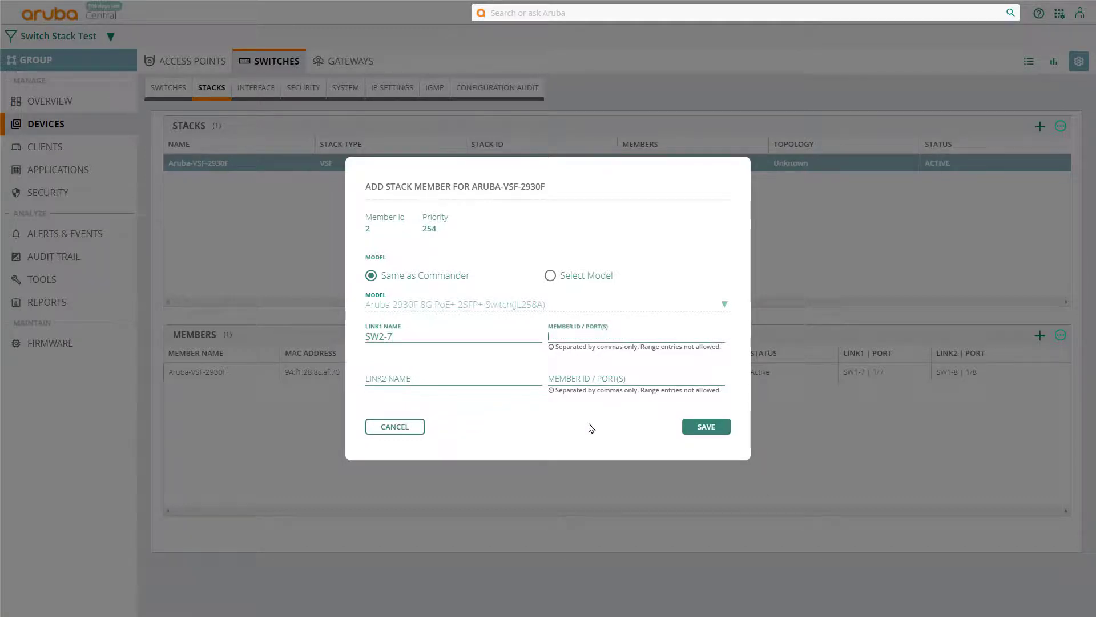
click(377, 382)
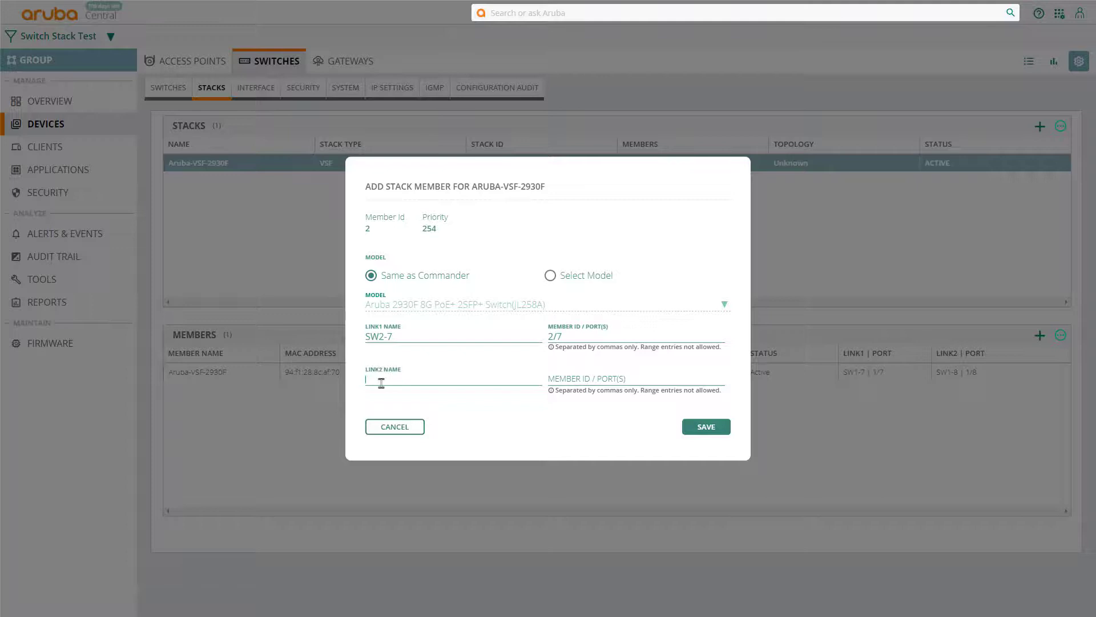
text(SW3-8)
key(Tab)
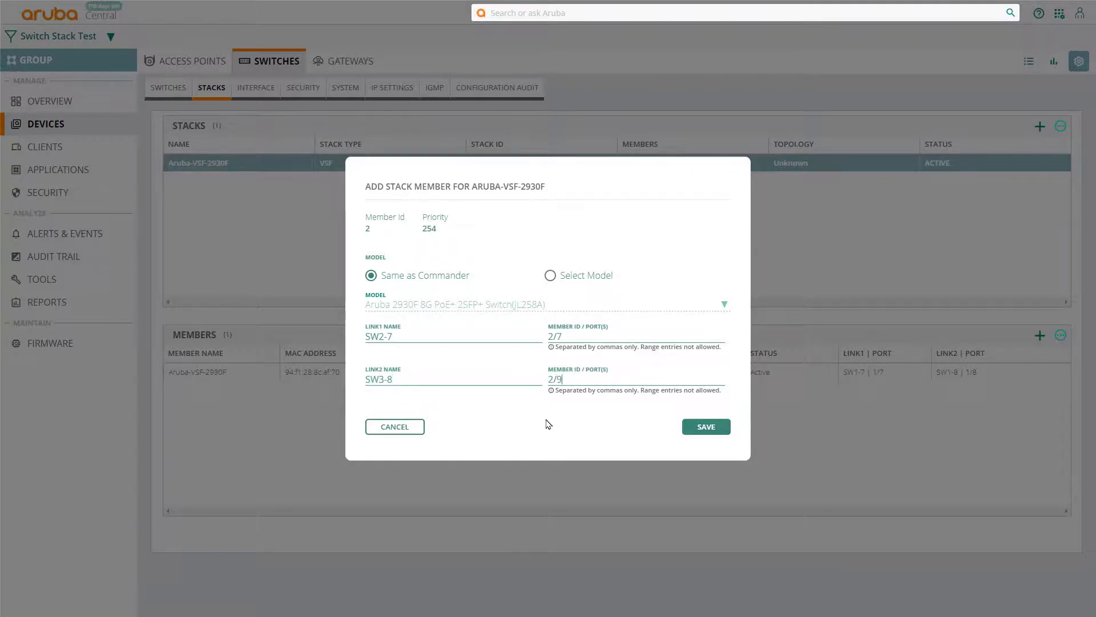
click(698, 429)
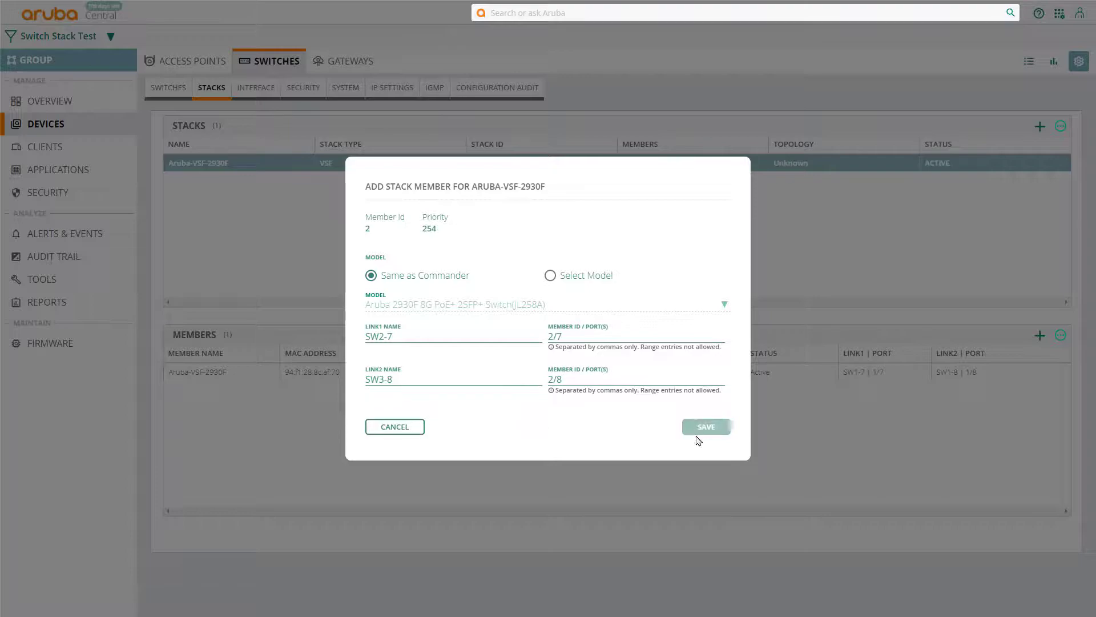
Step: Add member 3 with stacking links SW3-7 on port 3/7 and SW3-8 on 3/8
click(1040, 335)
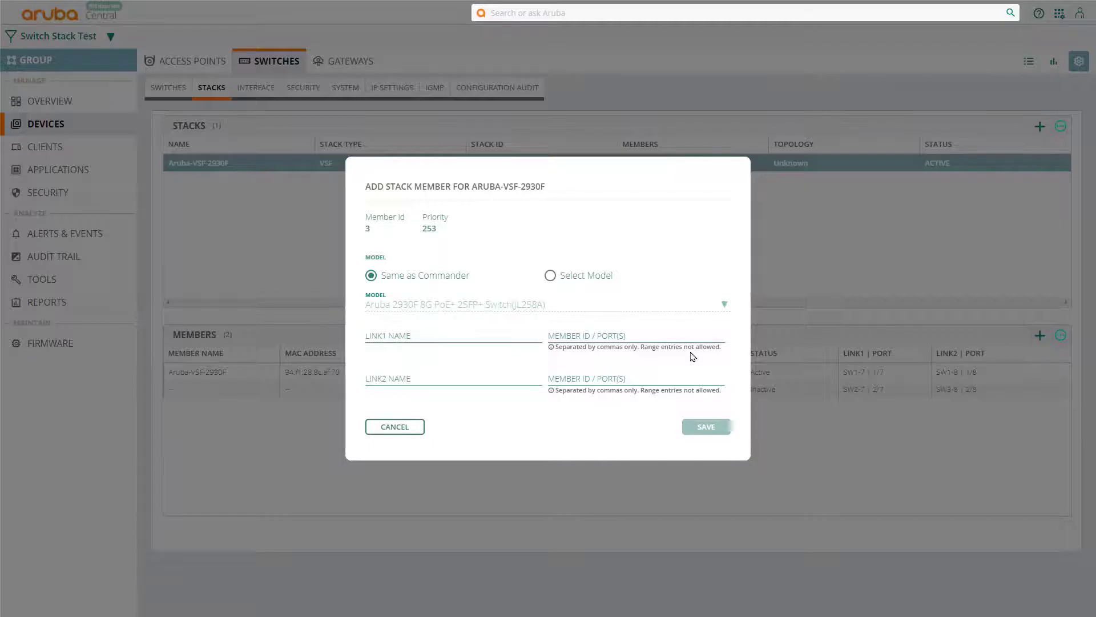
click(402, 336)
text(SW3-7)
key(Tab)
text(3/7)
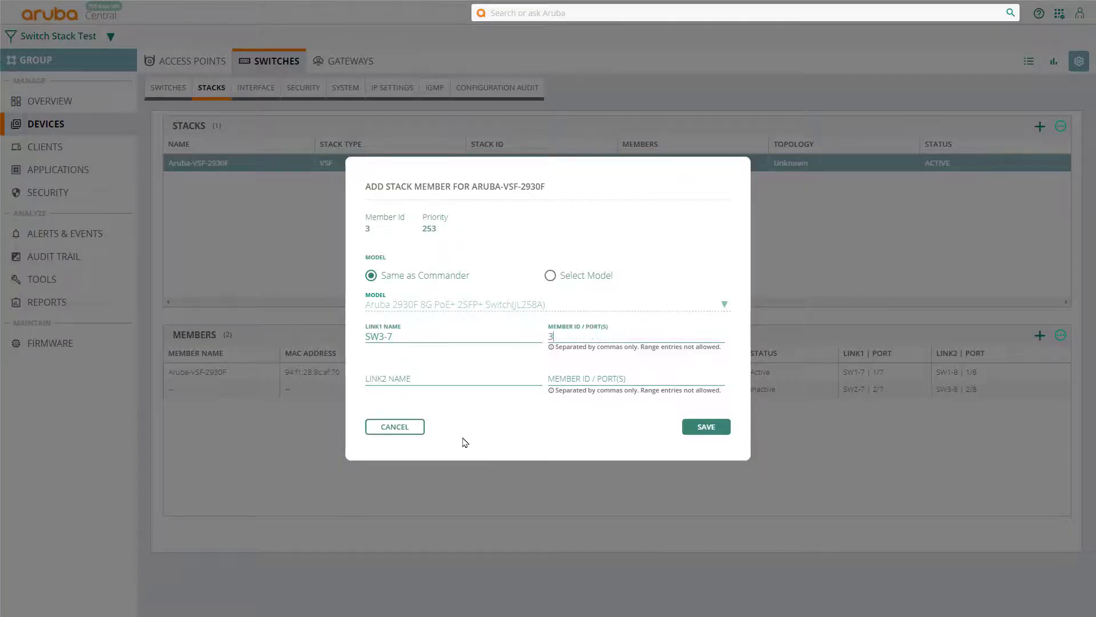
key(Tab)
text(SW3/-8)
key(Tab)
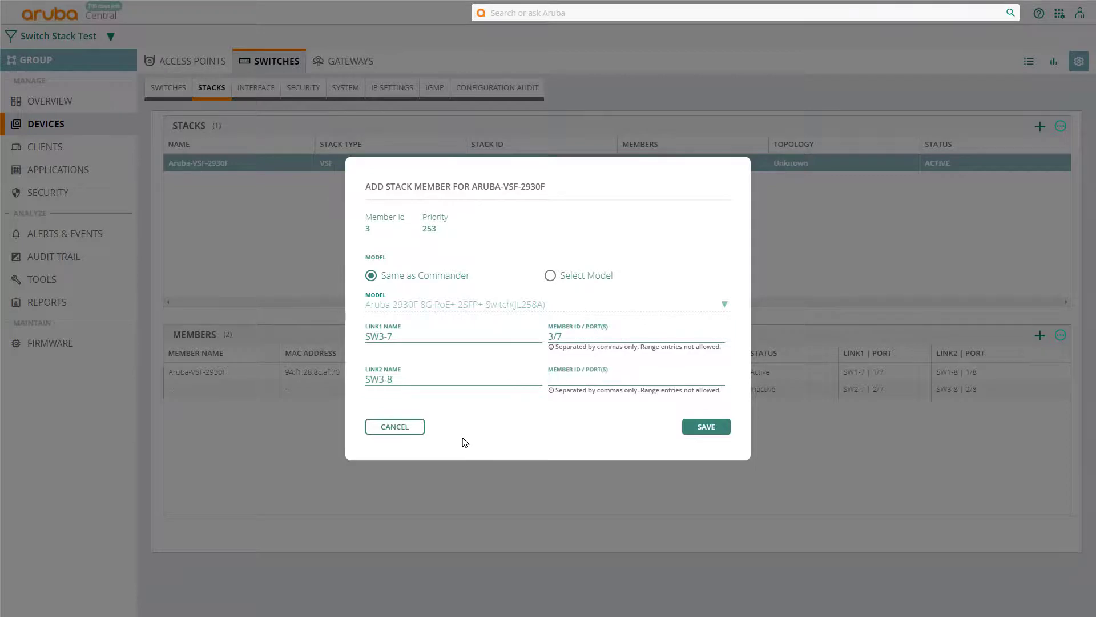
click(701, 433)
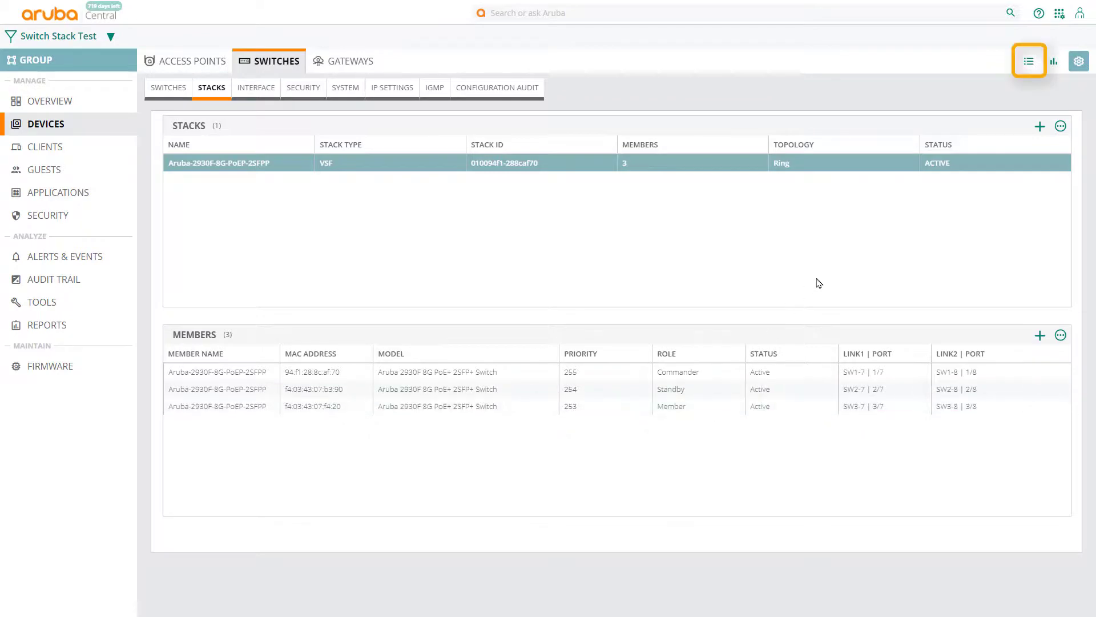
Step: Open the stacked switch from the list view and scroll its Ports details to the ports table
click(1029, 61)
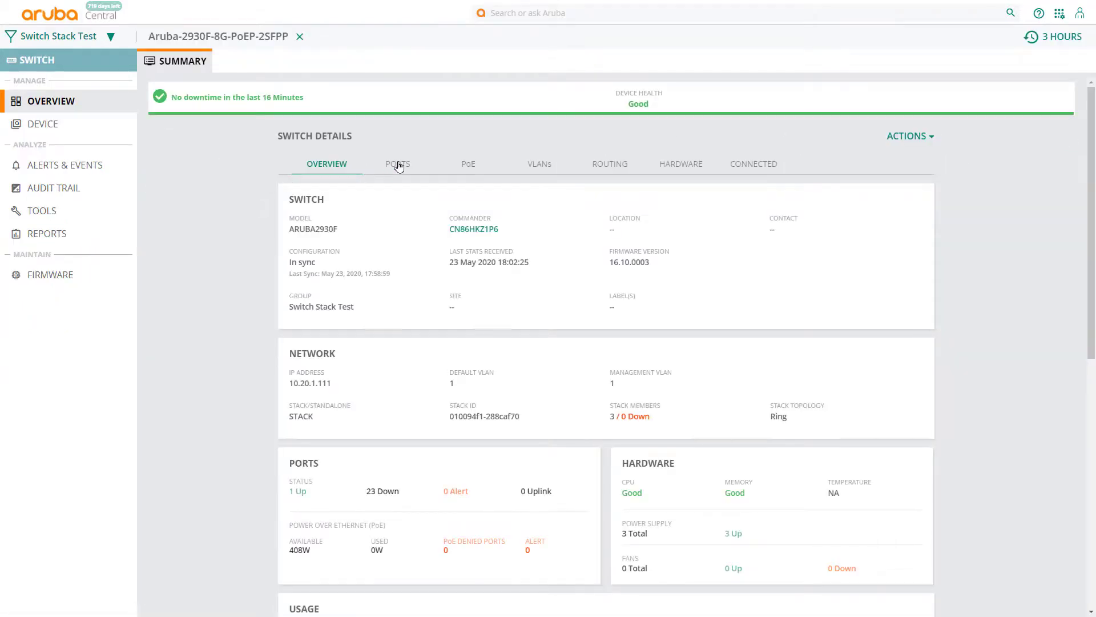
click(399, 166)
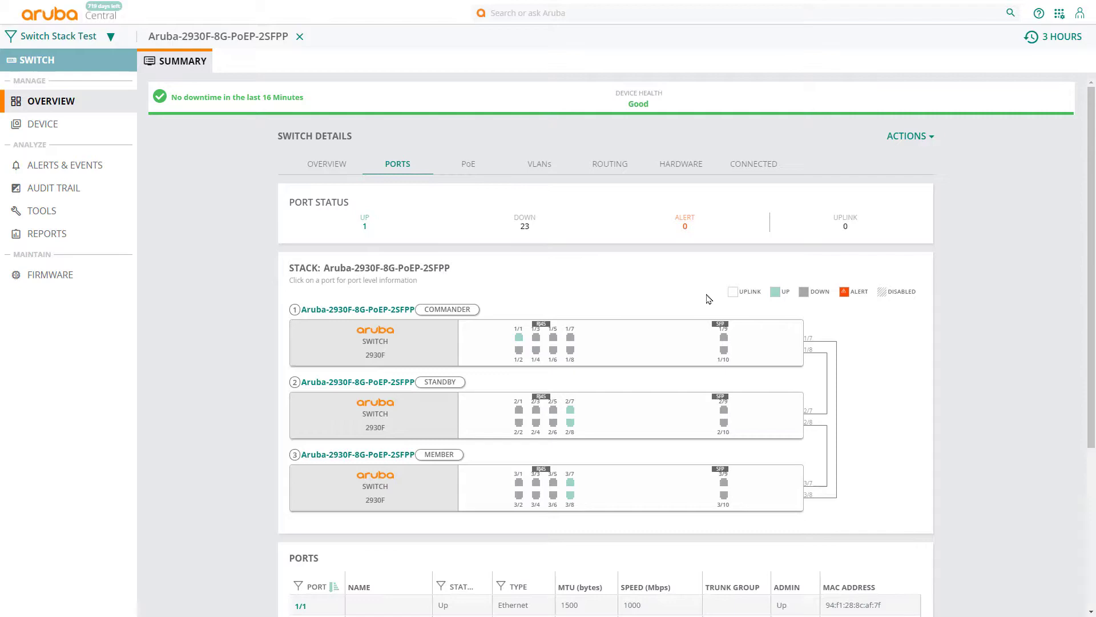
scroll(693, 306, down, 4)
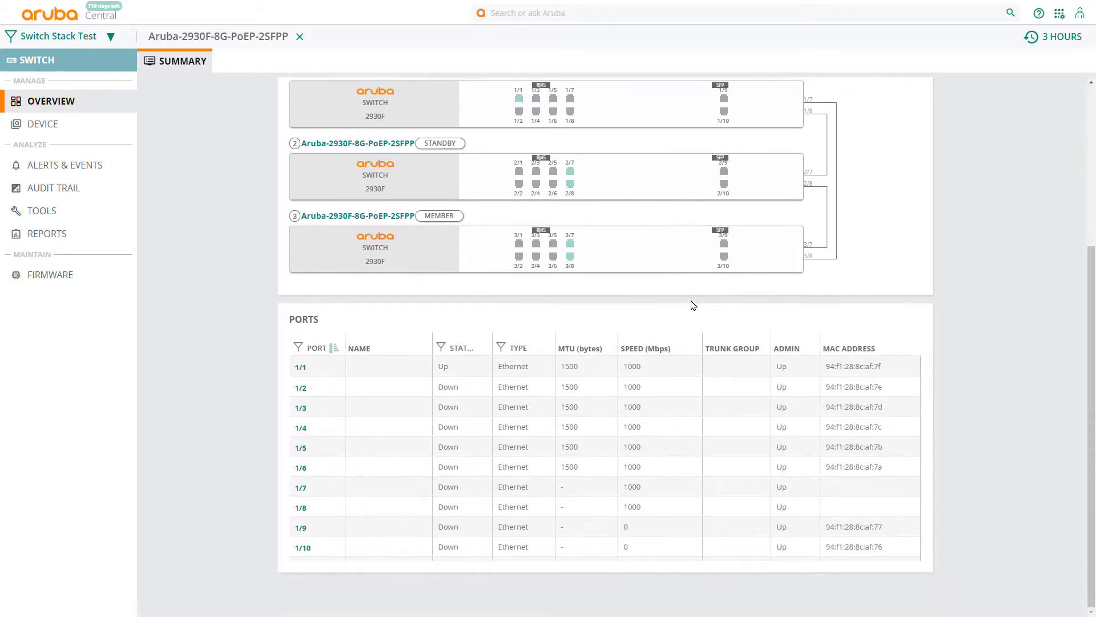